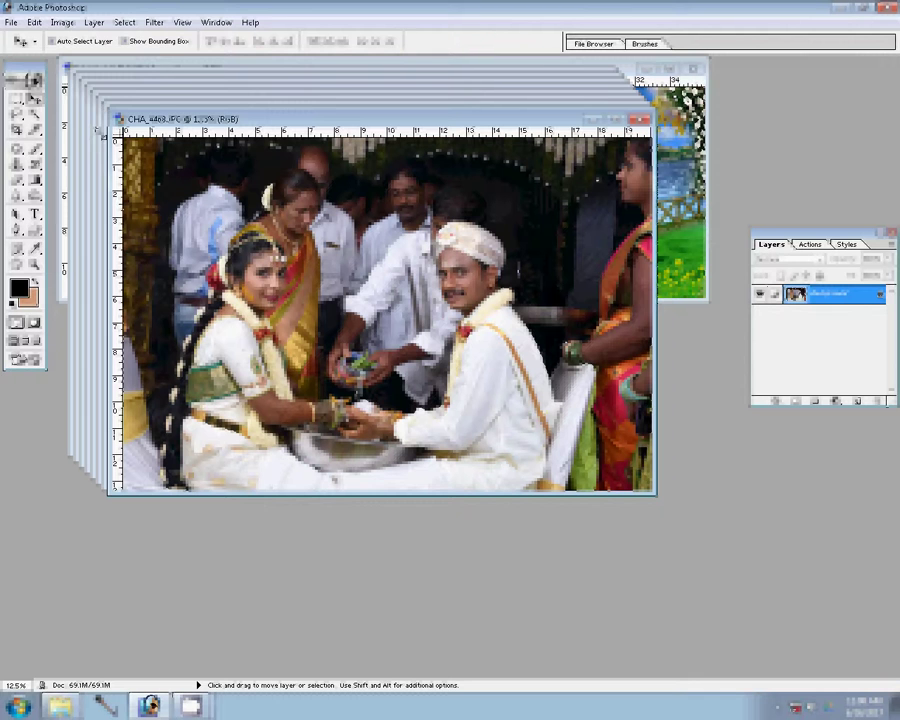
Resize the ceremony photo to 8 inches wide and bring it into Untitled-1 as Layer 2
left_click(60, 23)
left_click(90, 132)
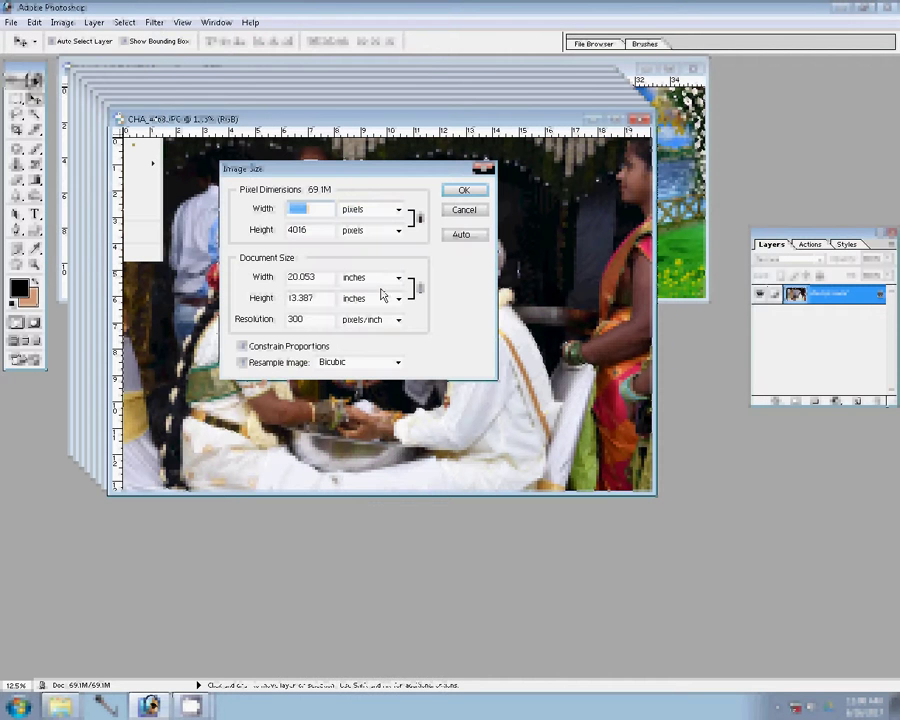
double_click(300, 277)
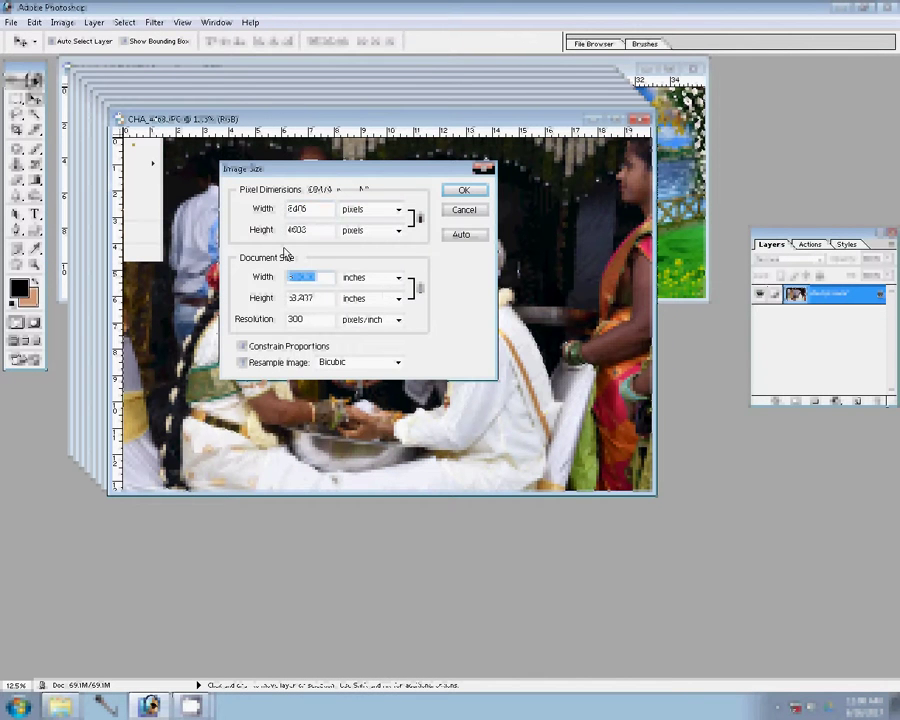
type("8")
key("Return")
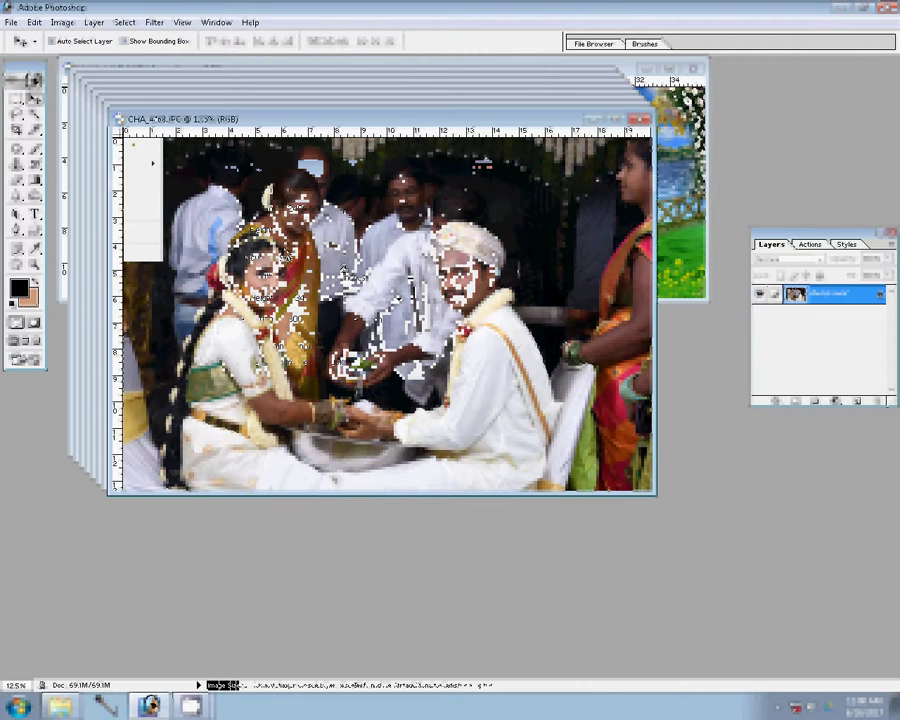
key("ctrl+Tab")
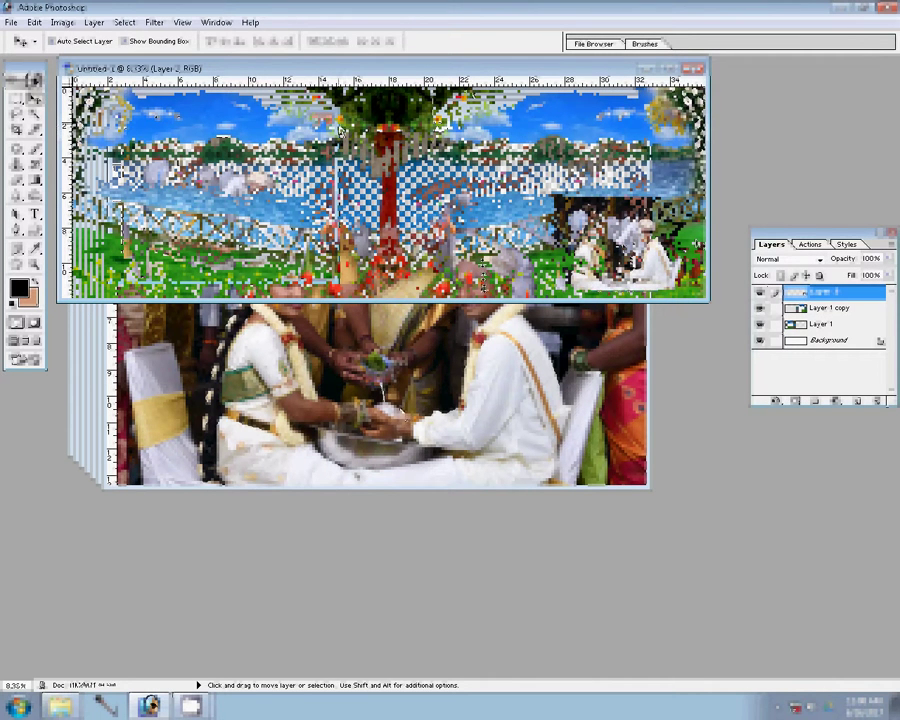
Switch to the second ceremony photo and enter 8 inches as its document width
left_click(481, 207)
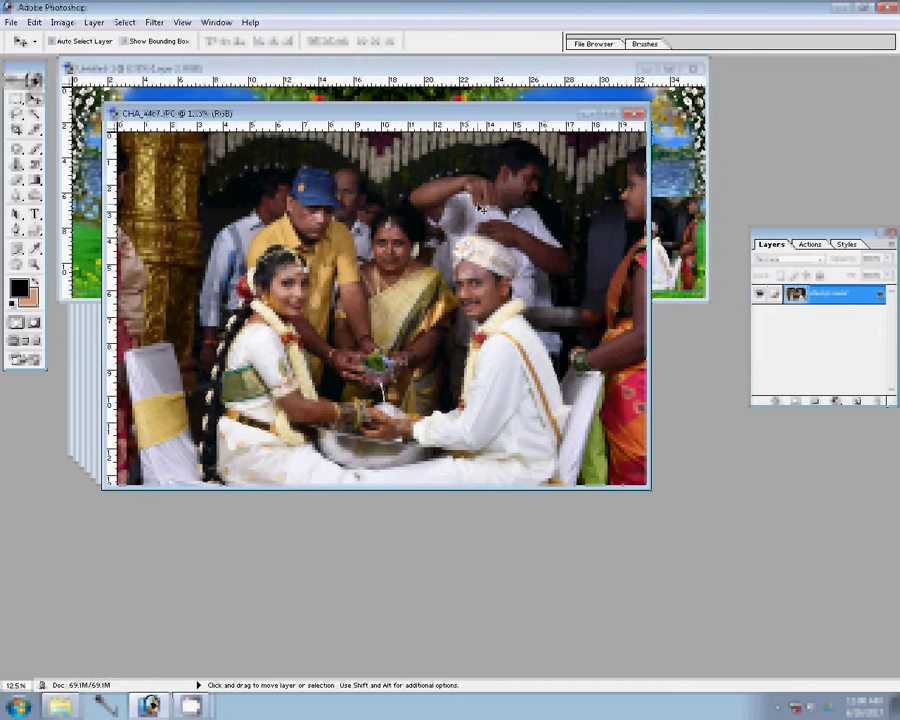
left_click(684, 241)
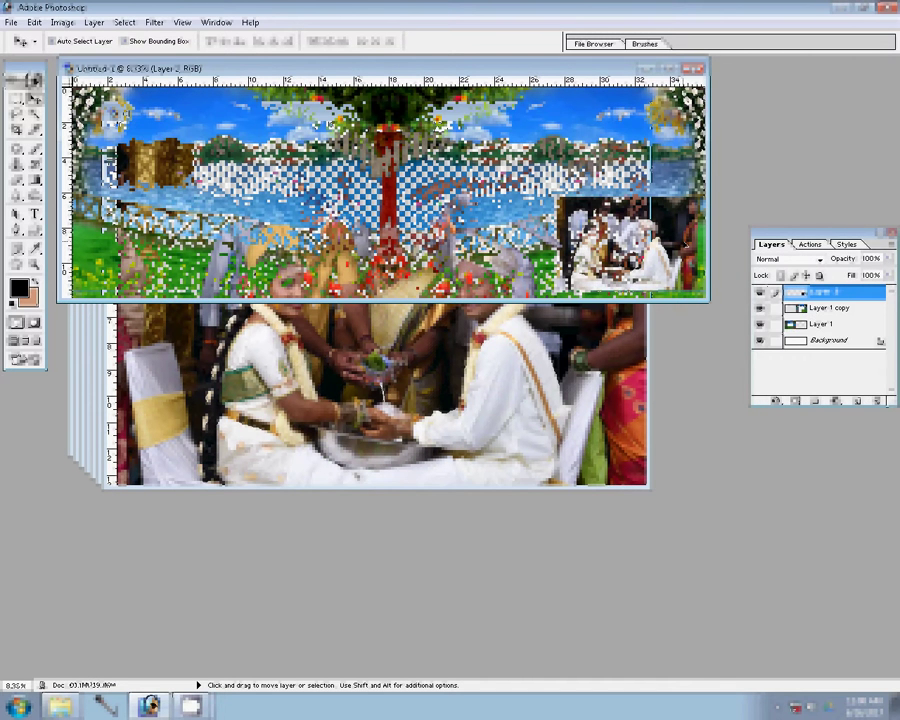
key("ctrl+Tab")
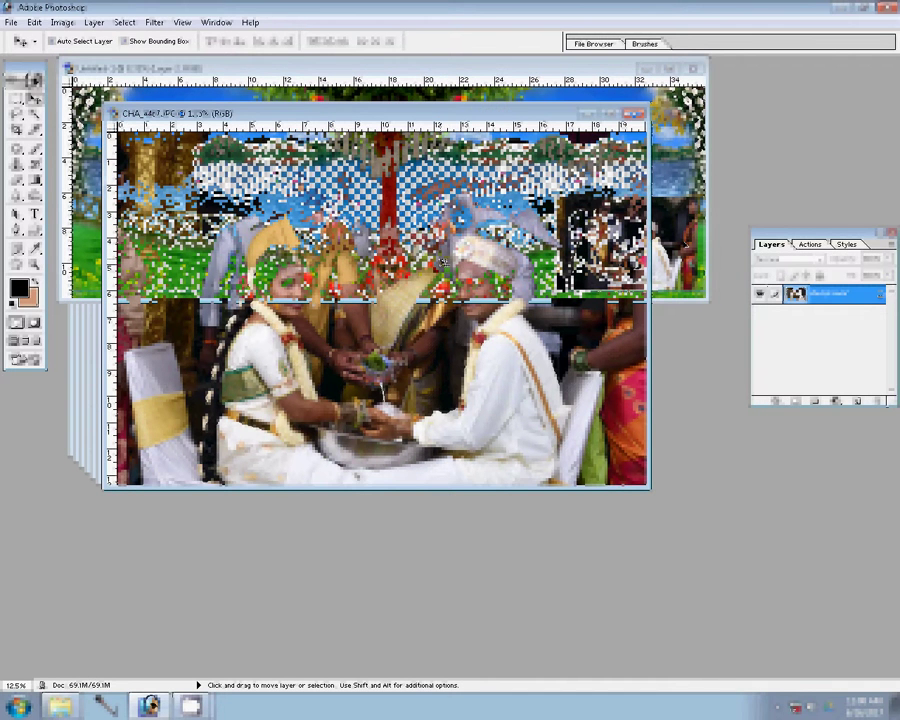
key("ctrl+alt+i")
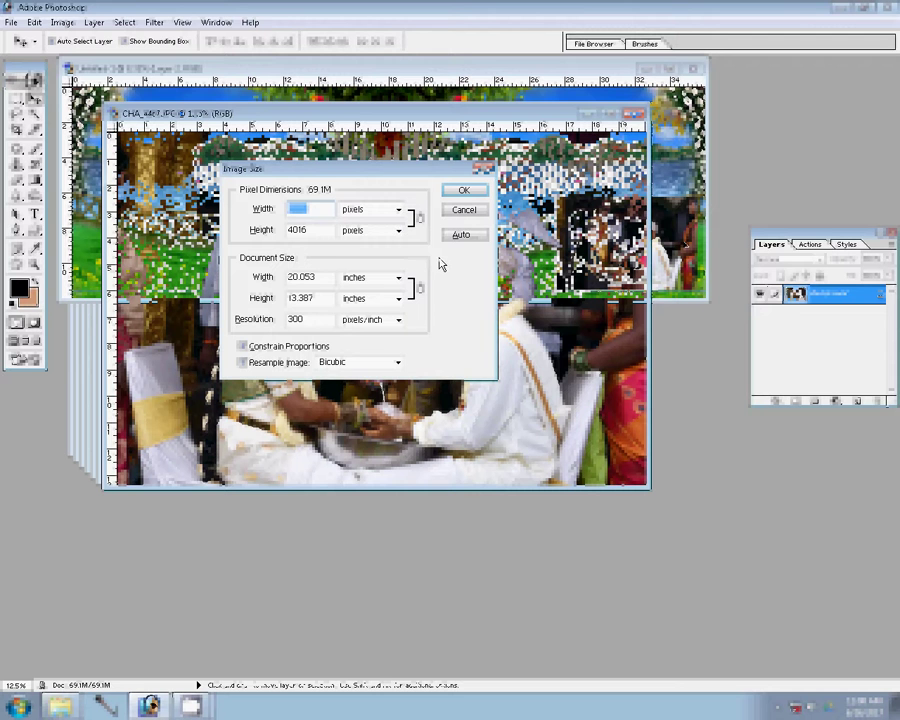
left_click(320, 277)
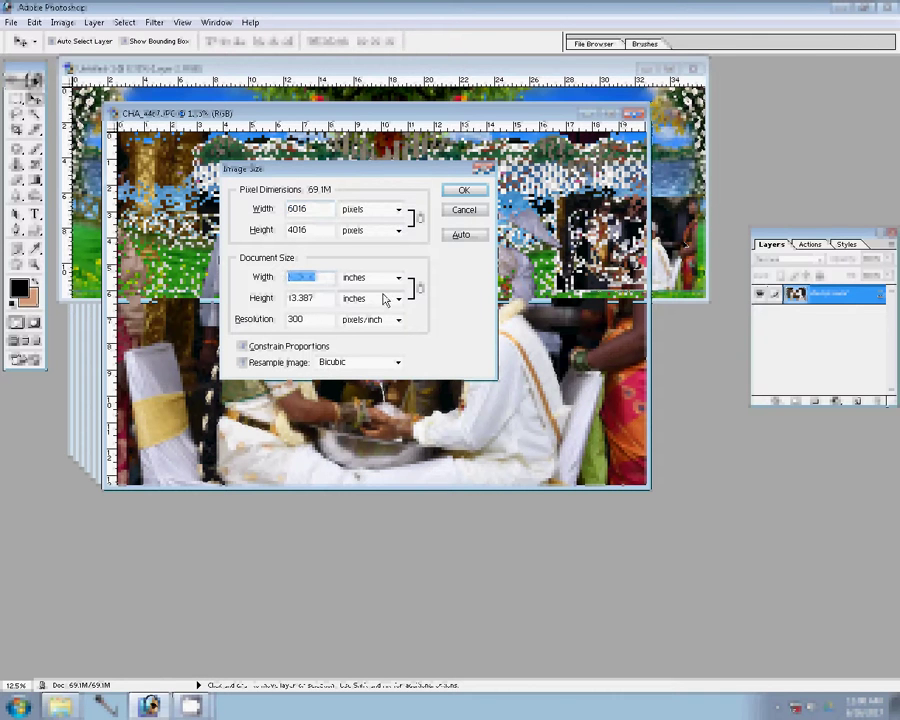
type("8")
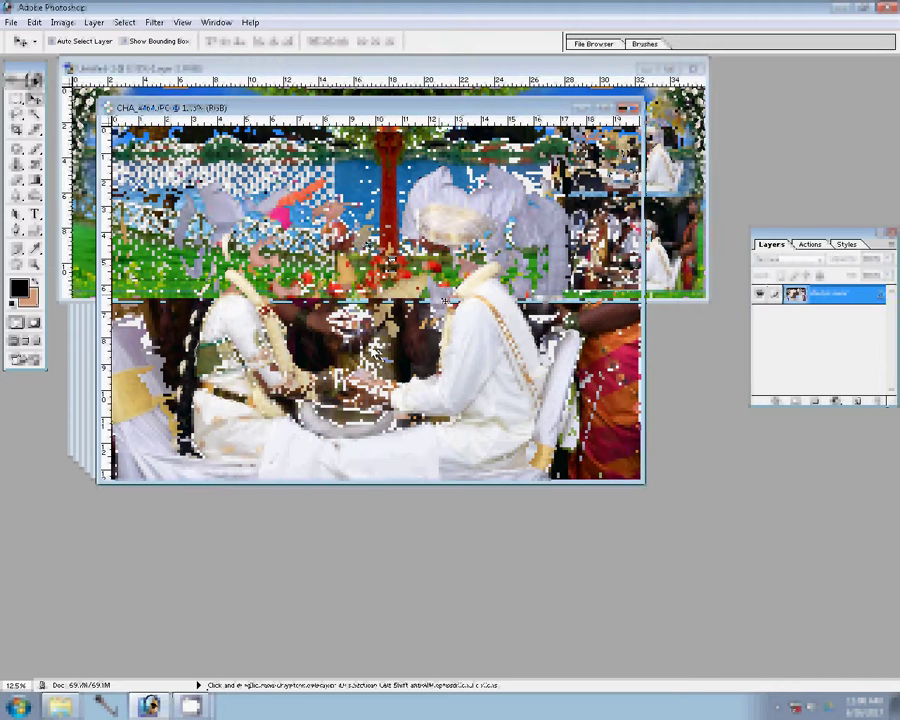
Resize the third photo to 8 inches (2400×1602 px) and drag it into the layout as Layer 4
key("ctrl+alt+i")
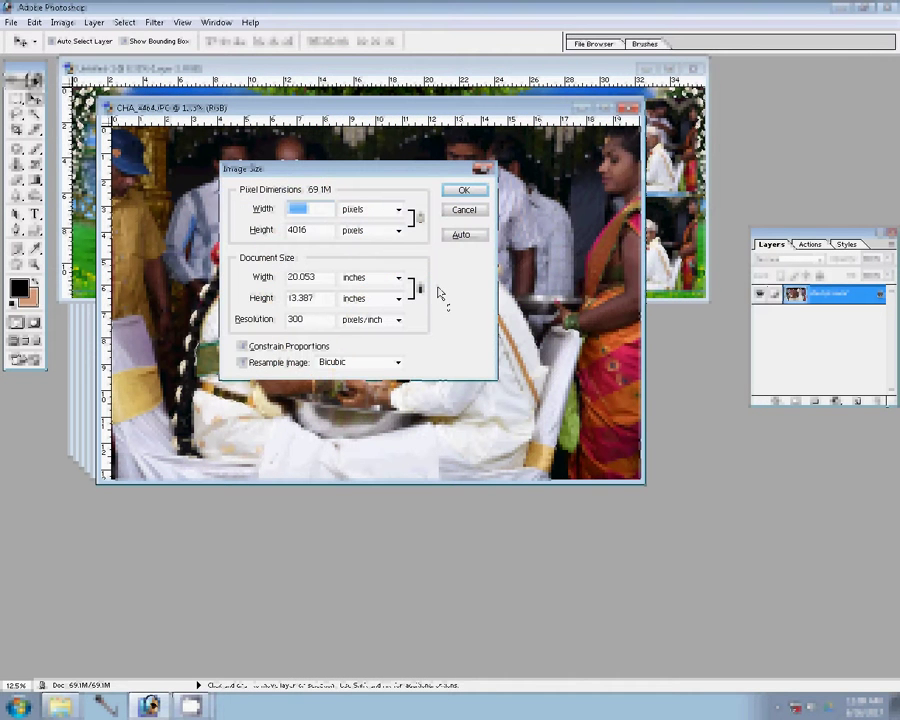
left_click_drag(318, 277, 268, 298)
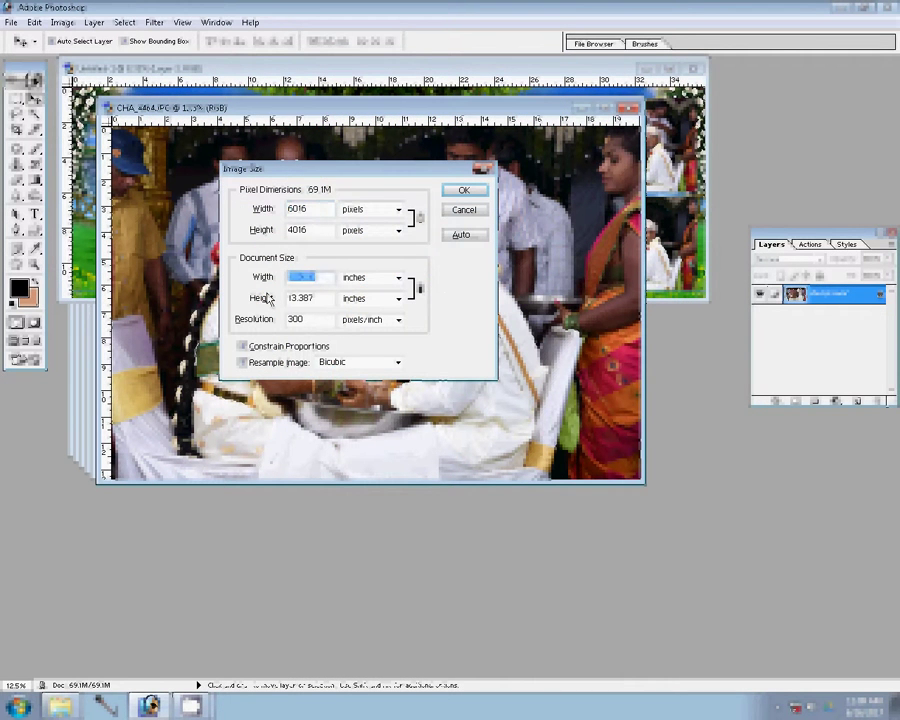
type("8")
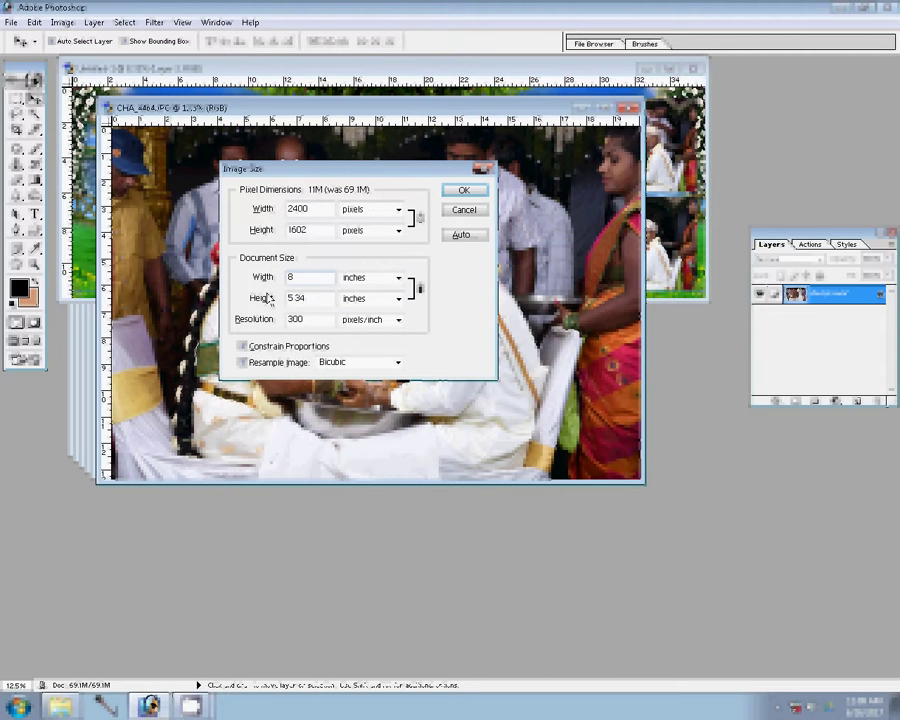
left_click(460, 190)
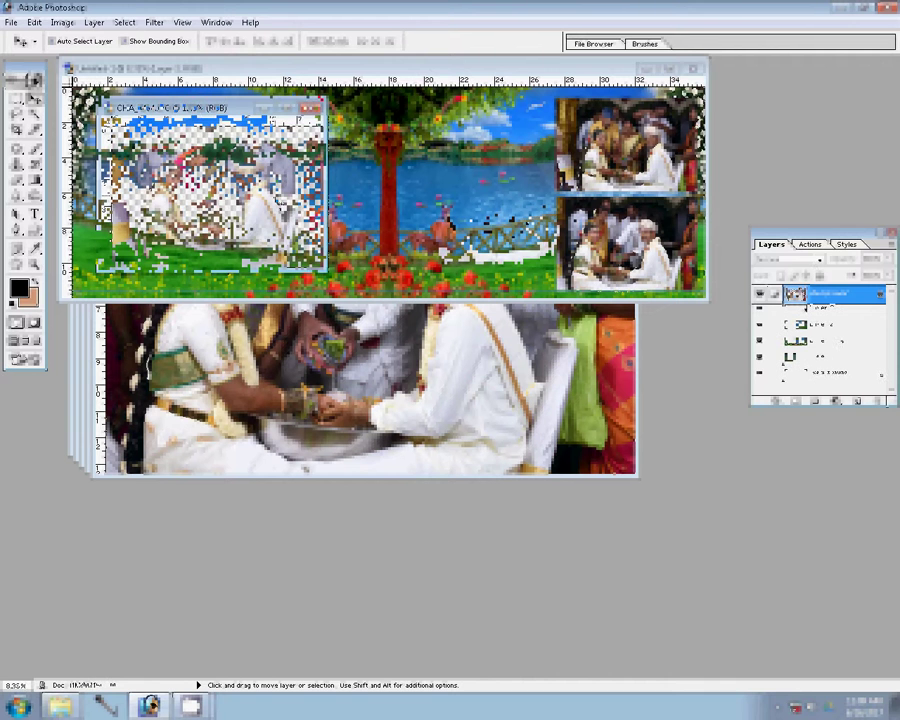
left_click_drag(240, 190, 470, 240)
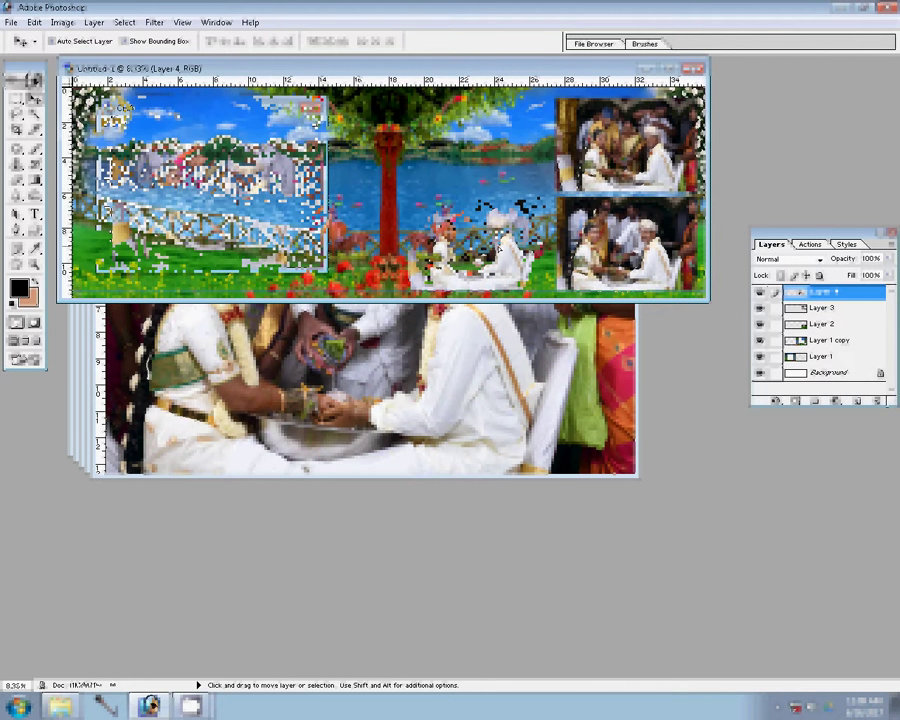
Resize the fourth photo to 8 inches wide and fit it as Layer 5 in the grid's upper-left cell
left_click(348, 347)
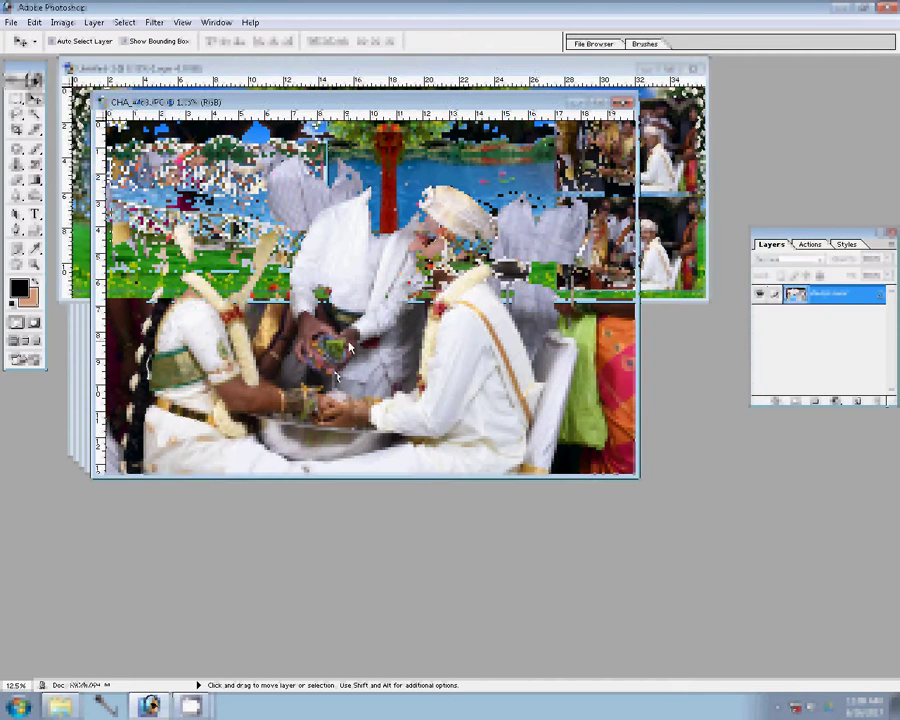
key("ctrl+alt+i")
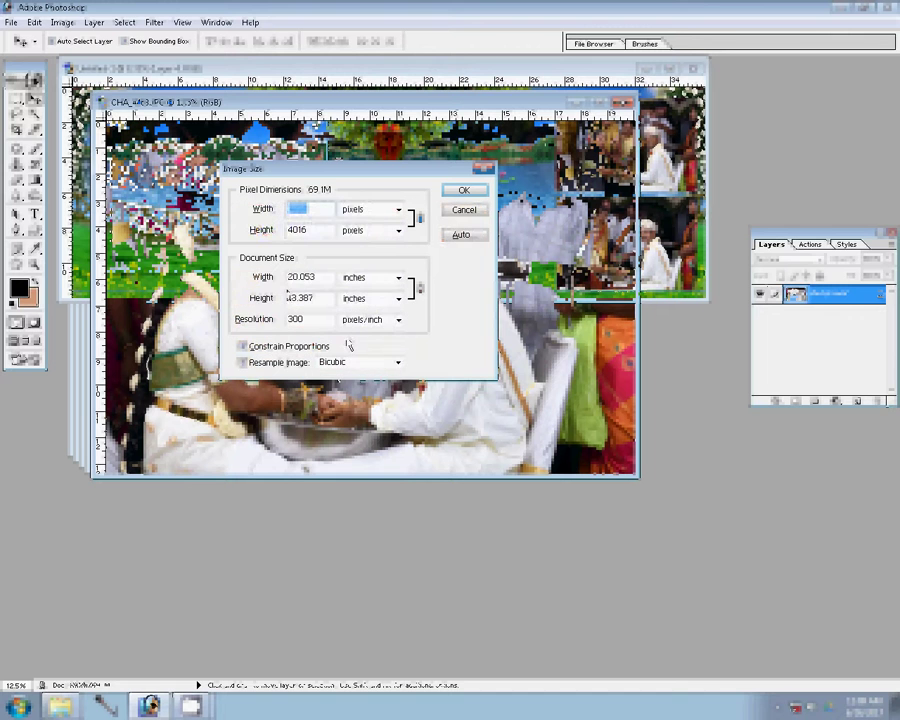
key("Tab")
key("Tab")
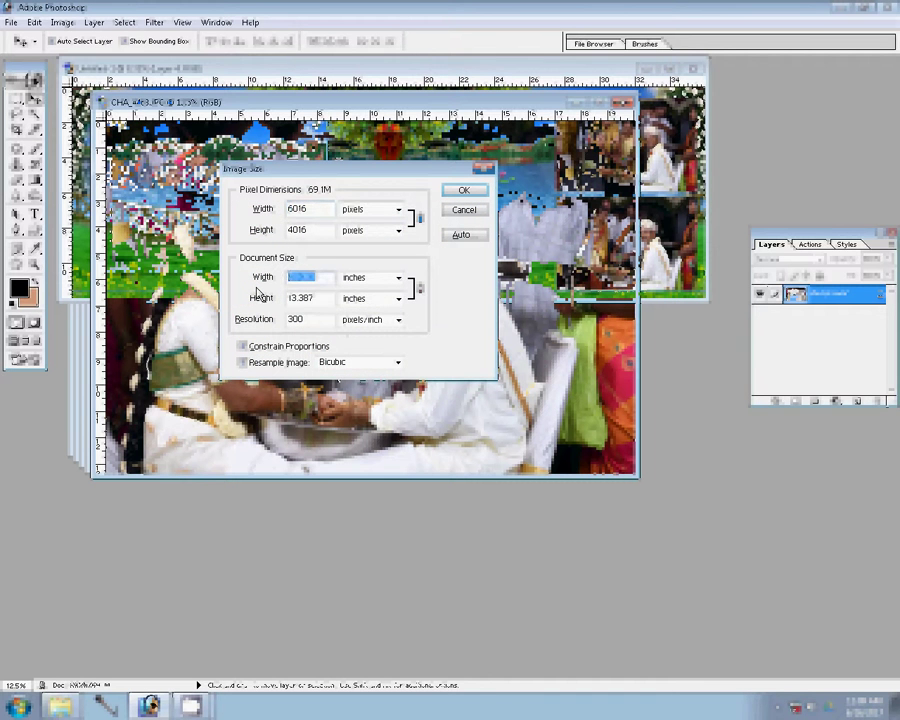
type("8")
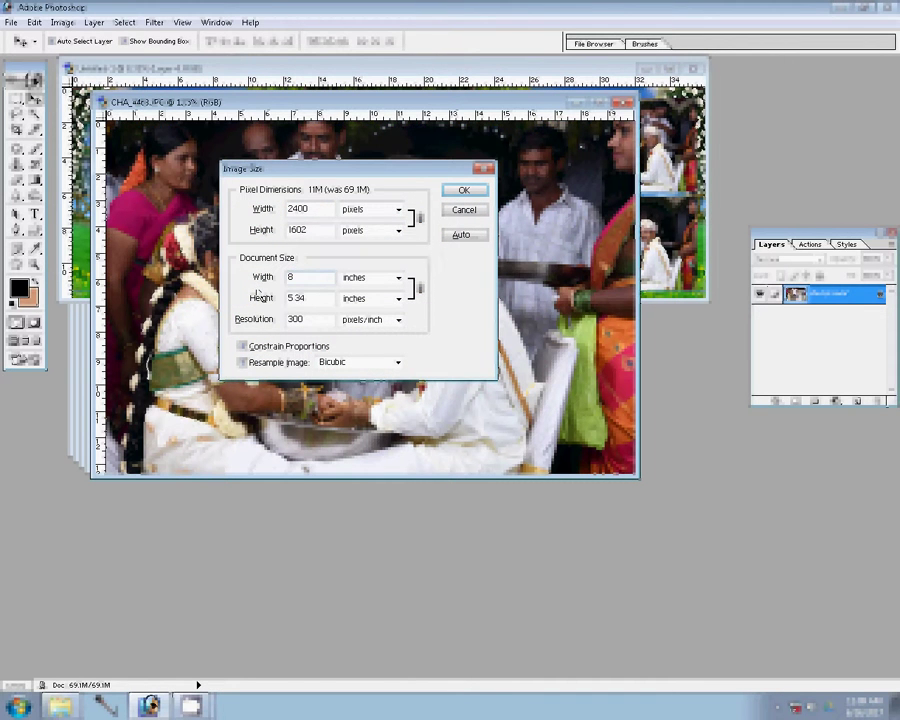
key("Return")
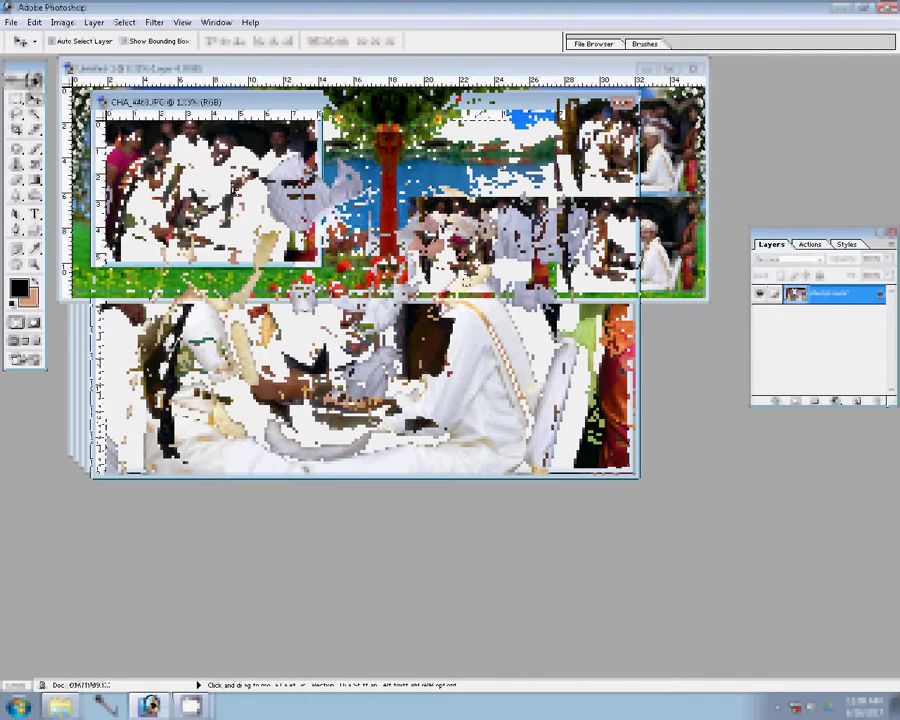
key("ctrl+Tab")
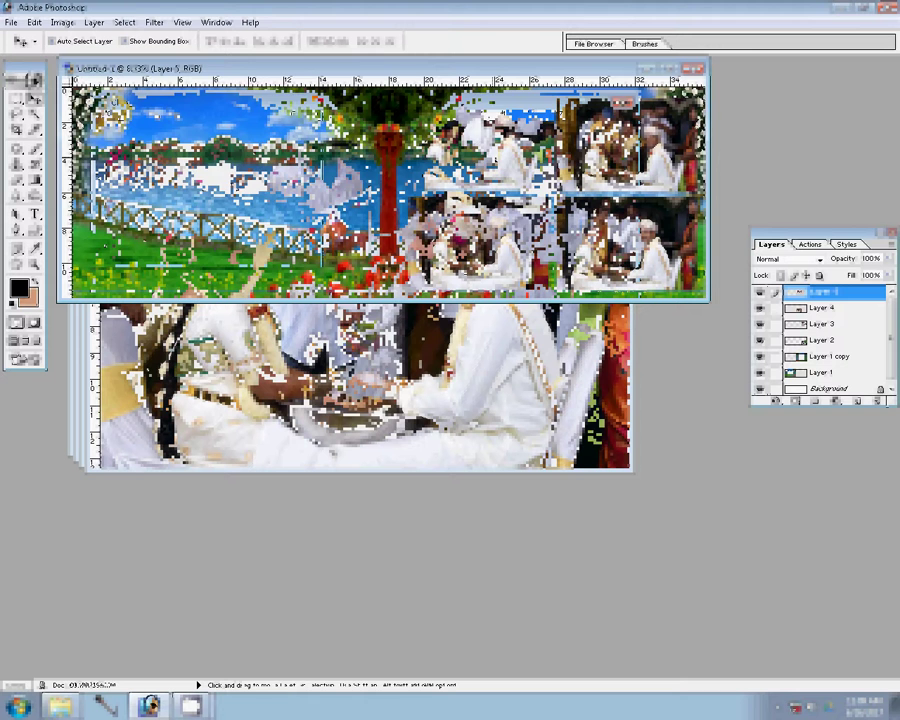
left_click_drag(483, 158, 487, 162)
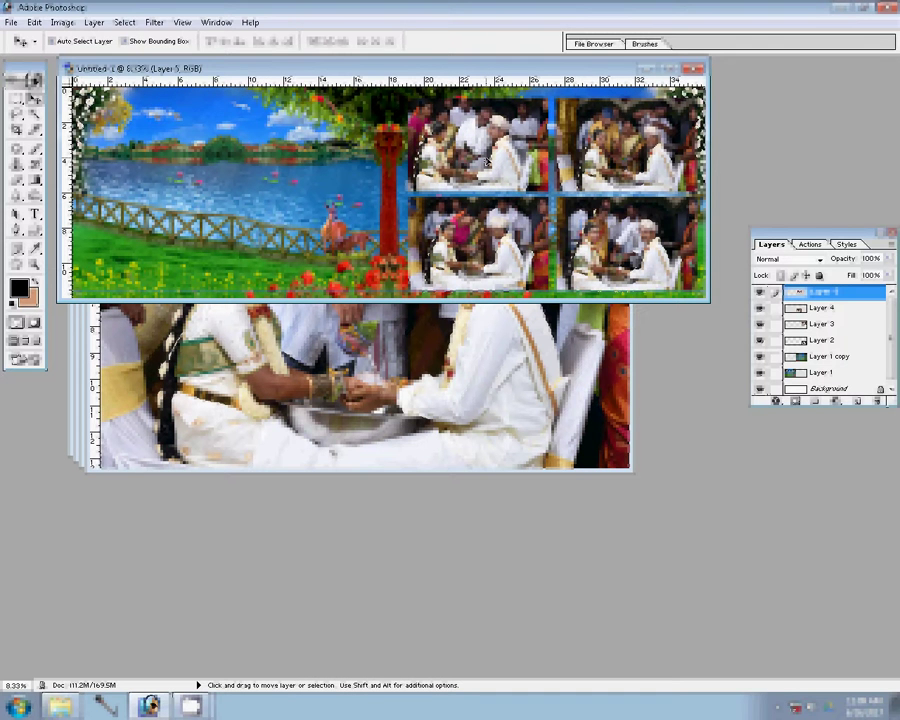
left_click(380, 413)
Resize the fifth photo to 8 inches (2400×1602 px) and add it as Layer 6 left of the grid
key("ctrl+alt+i")
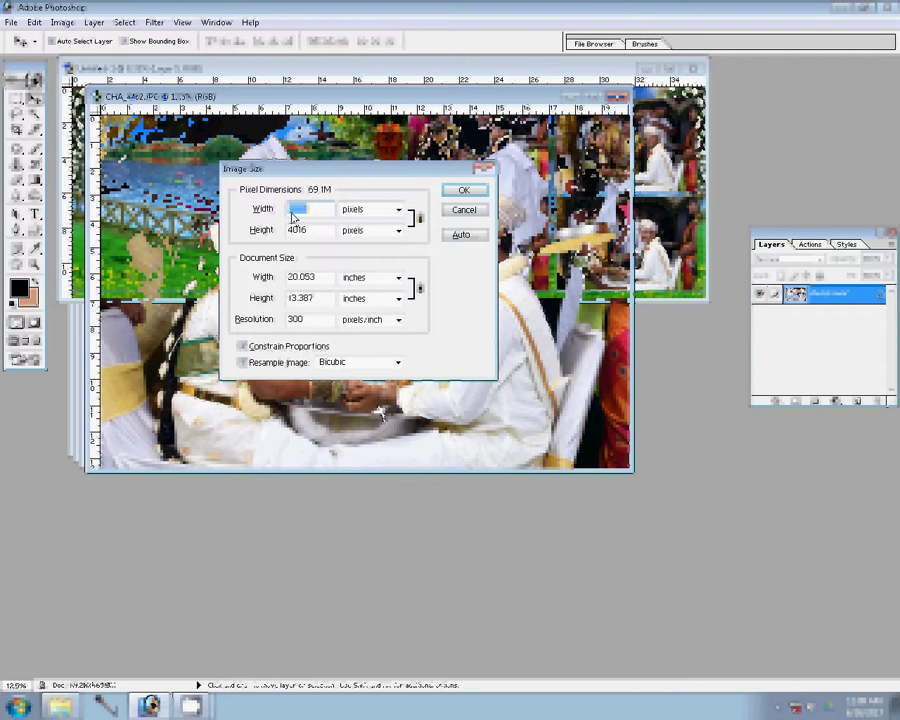
key("Tab")
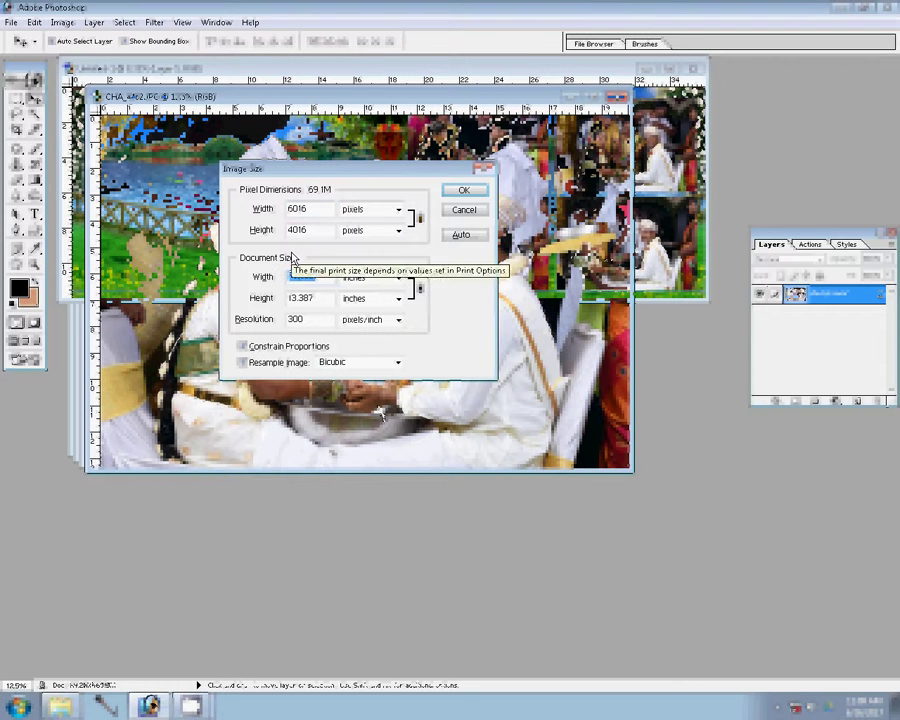
type("8")
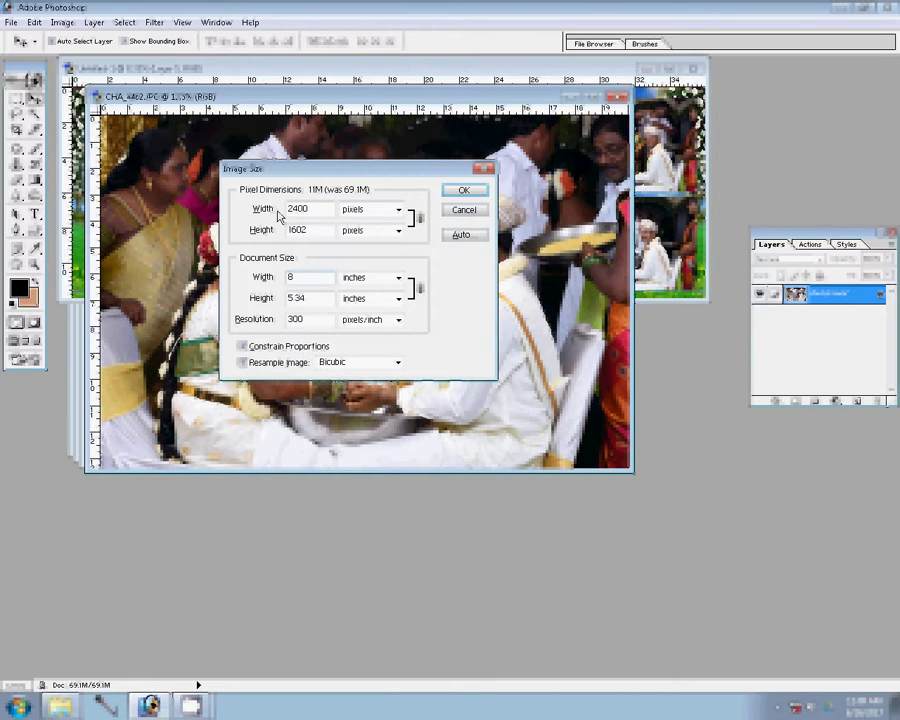
key("Return")
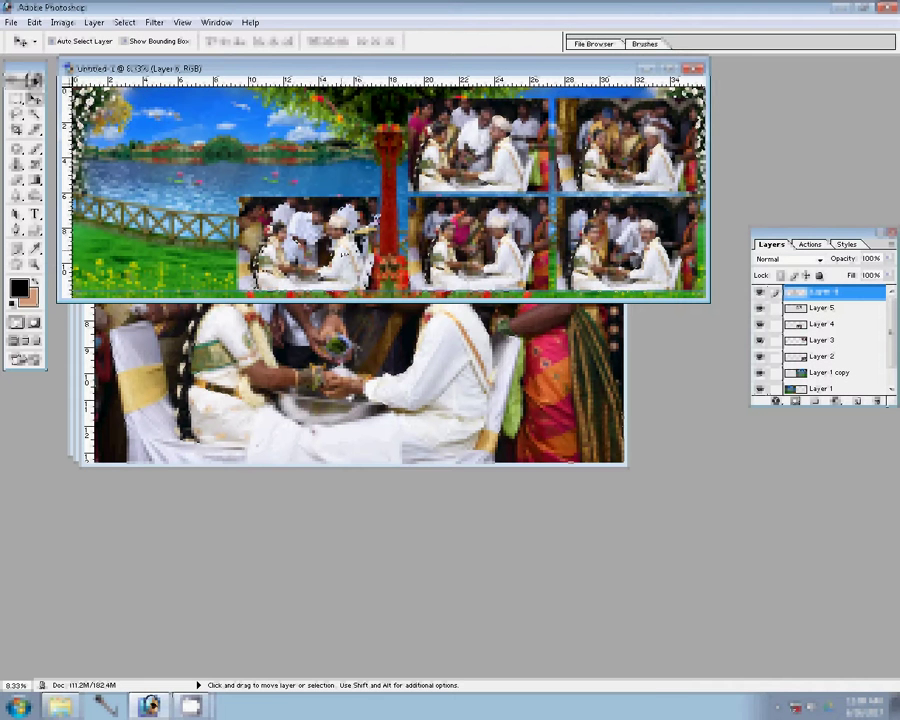
key("ctrl+plus")
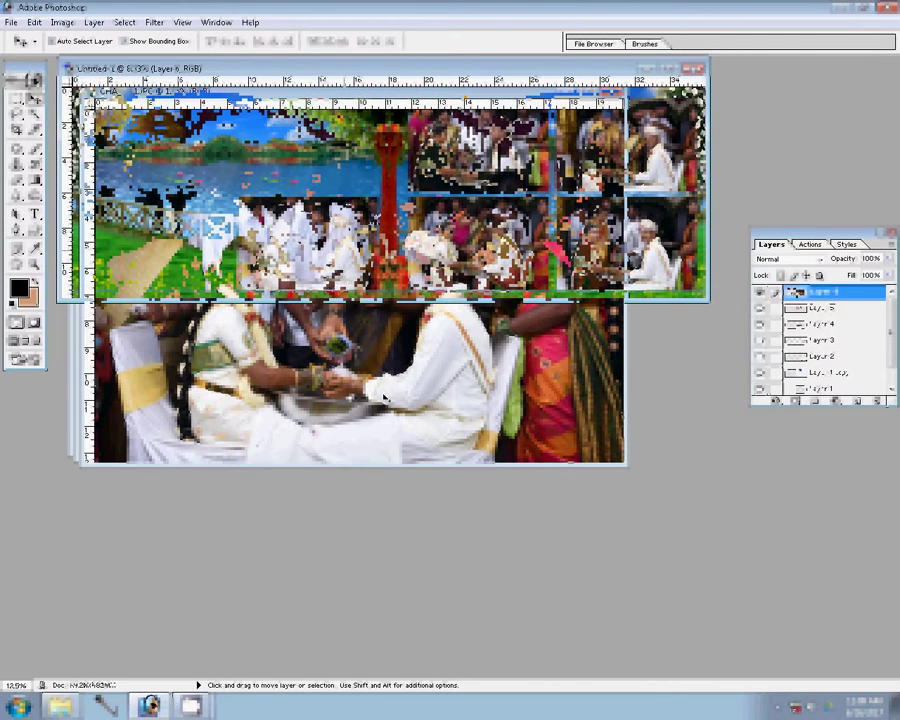
Enter an 8-inch document width for the sixth photo, then cancel the Image Size change
left_click(394, 421)
key("ctrl+alt+i")
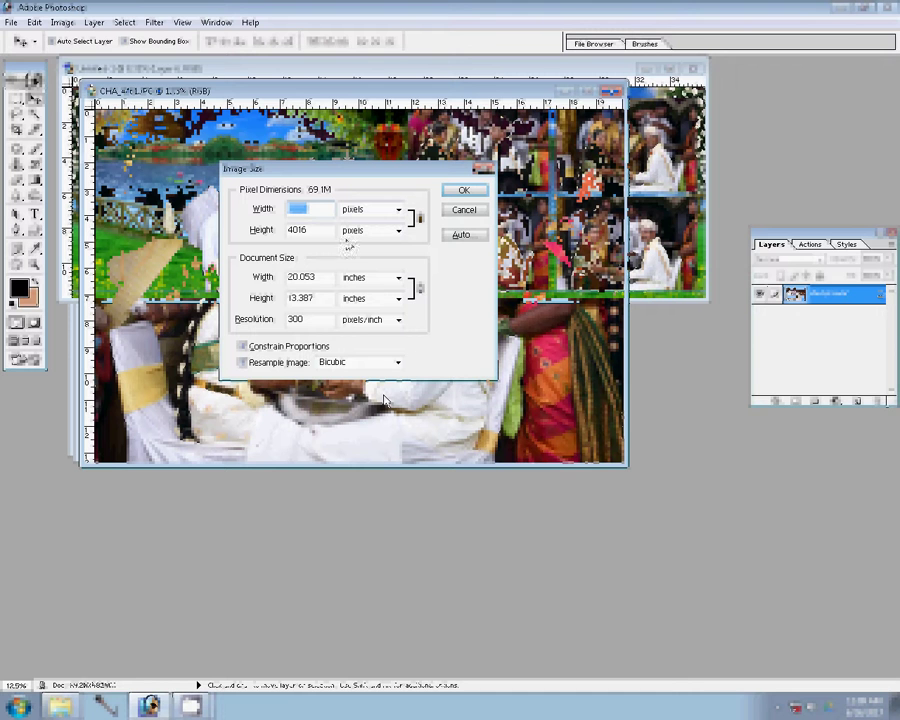
type("2400")
double_click(290, 277)
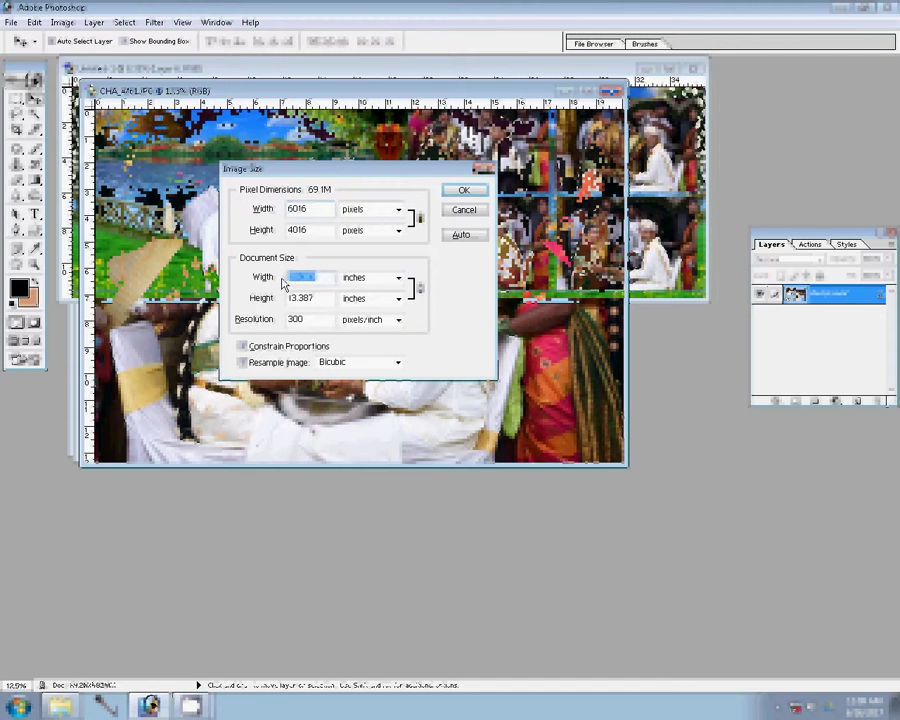
type("8")
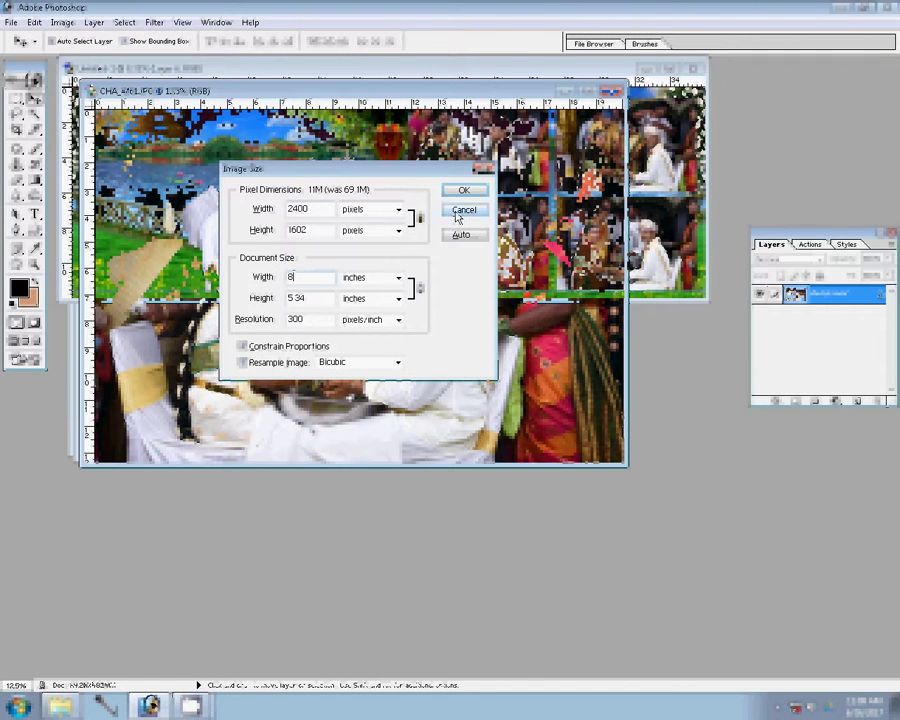
left_click(461, 211)
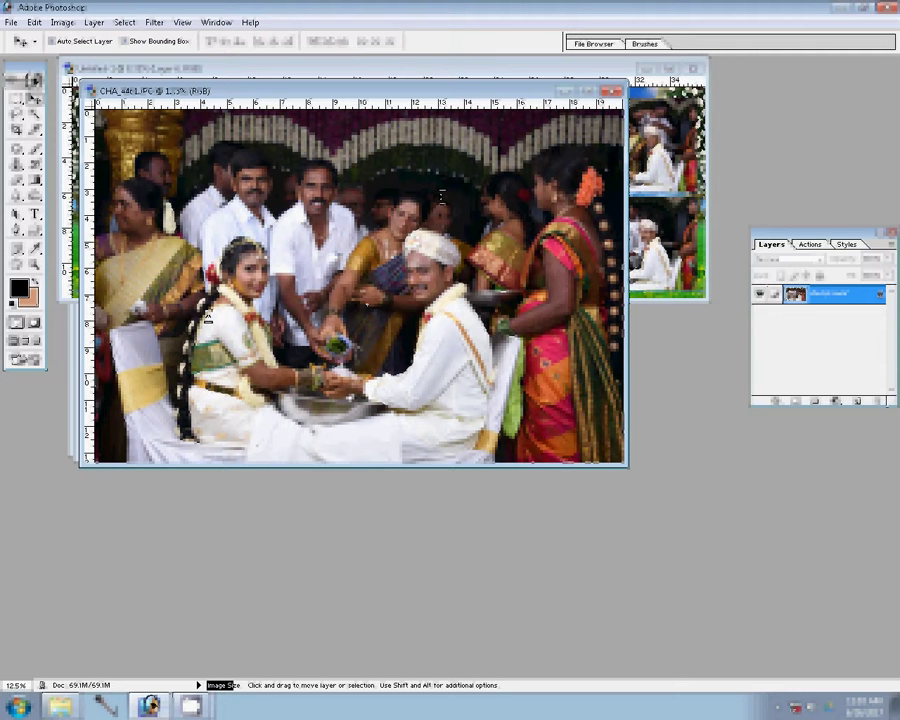
Drag the CHA_4461 photo into the Untitled-1 collage as Layer 7
mouse_move(207, 316)
left_mouse_down()
mouse_move(143, 122)
mouse_move(110, 110)
left_mouse_up()
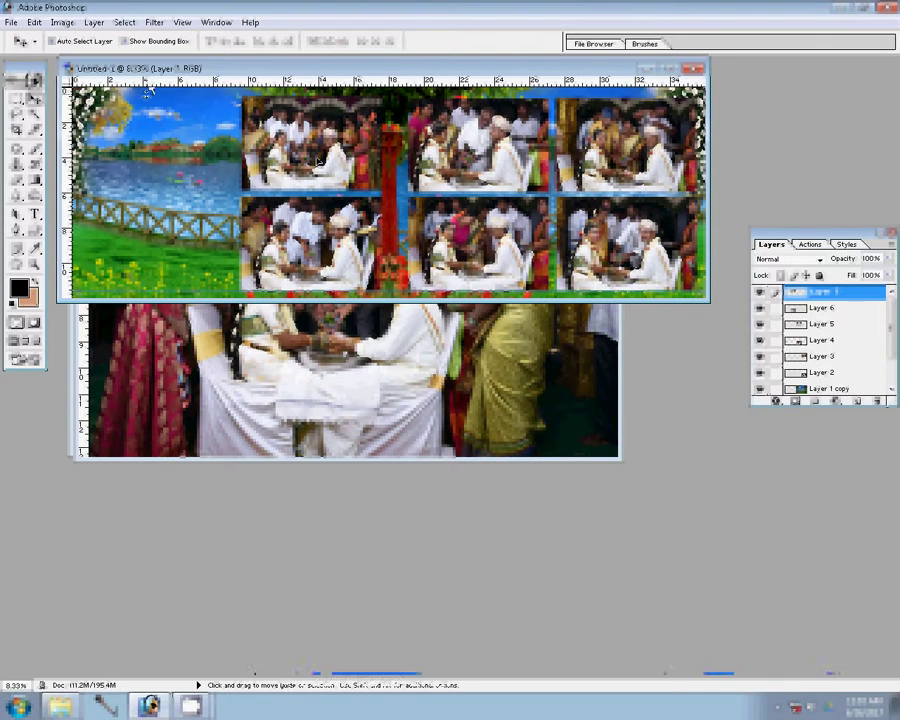
key("ctrl+plus")
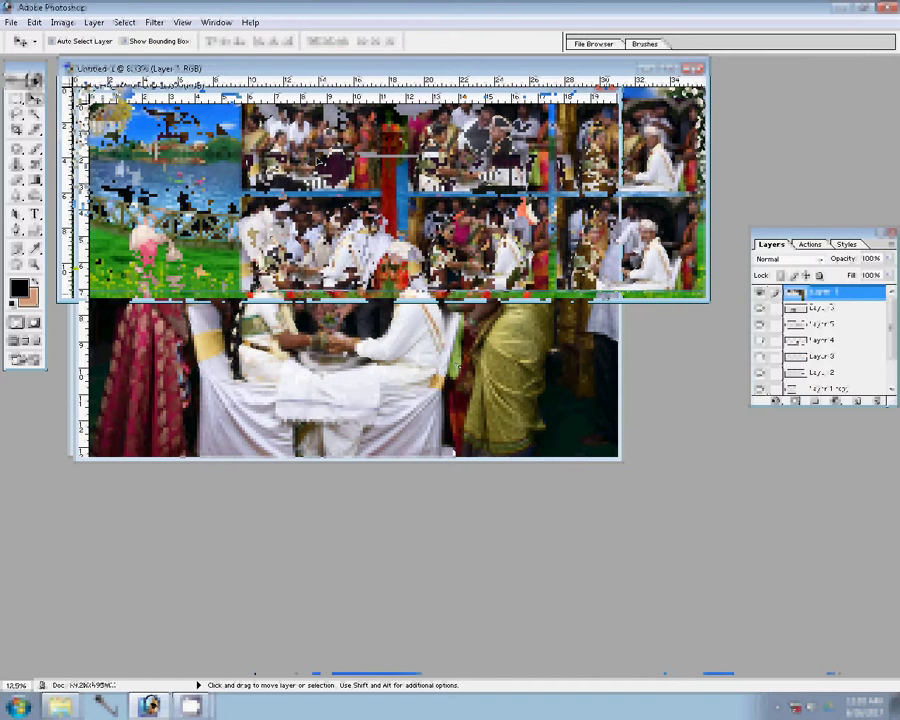
left_click(455, 365)
Resize CHA_4268 to 8 inches wide (2400×1602 px) and add it to the collage as Layer 8
key("ctrl+alt+i")
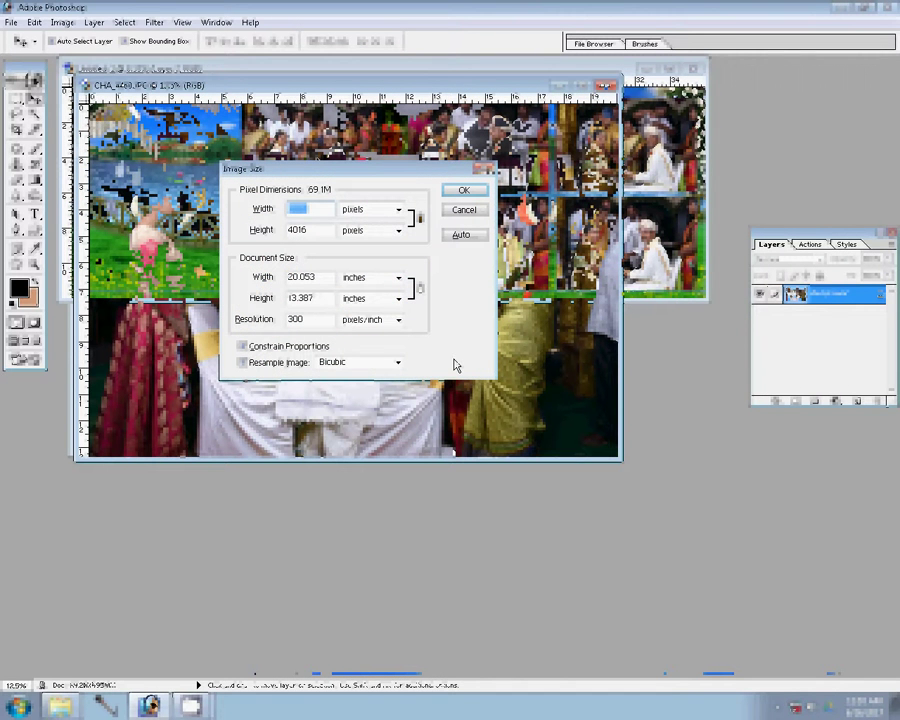
key("Tab")
key("Tab")
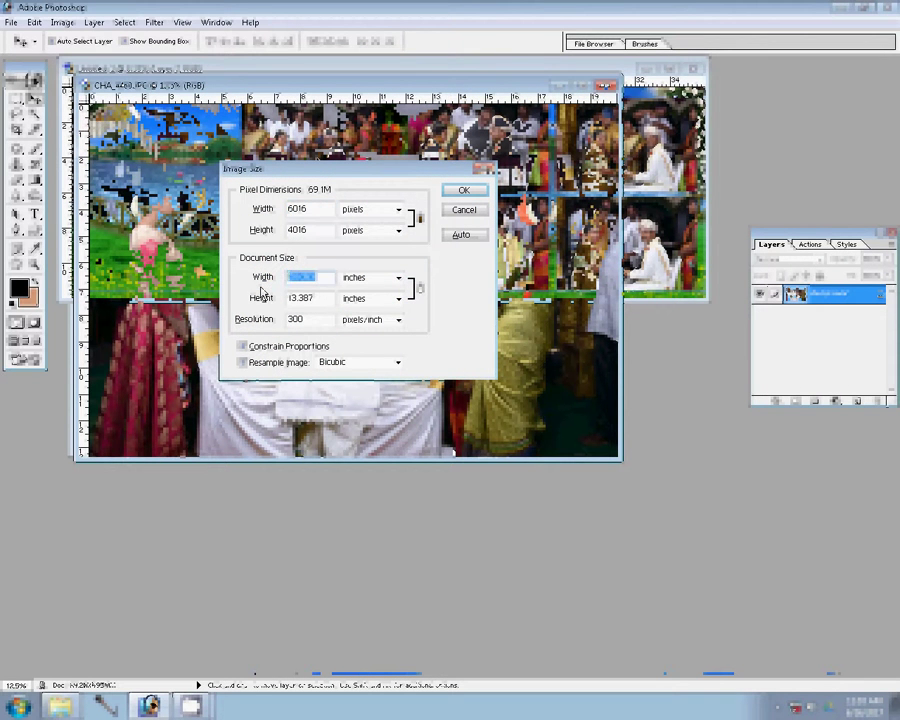
type("8")
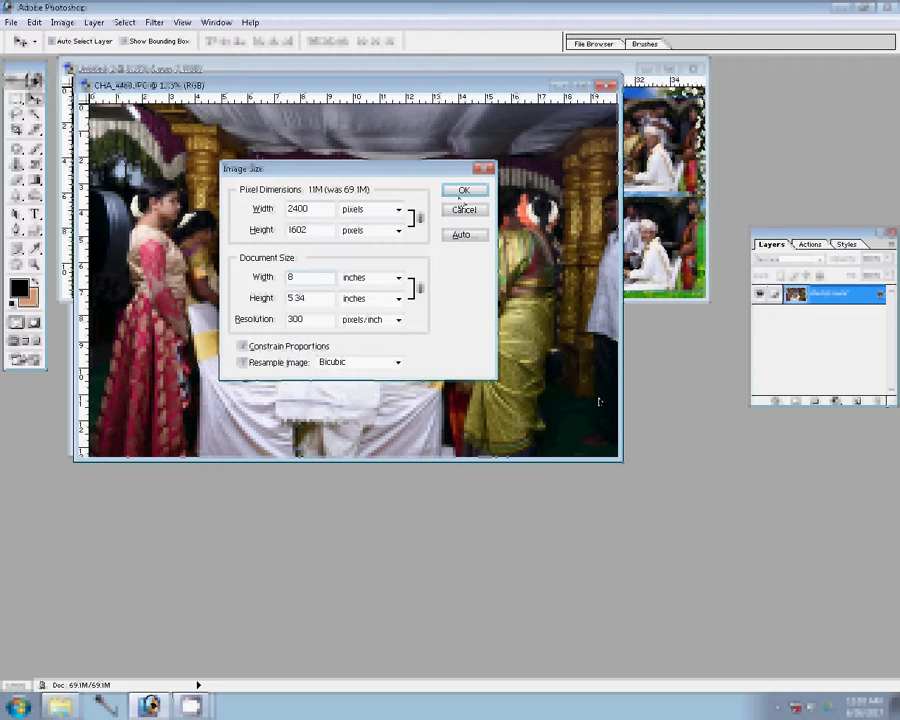
key("Return")
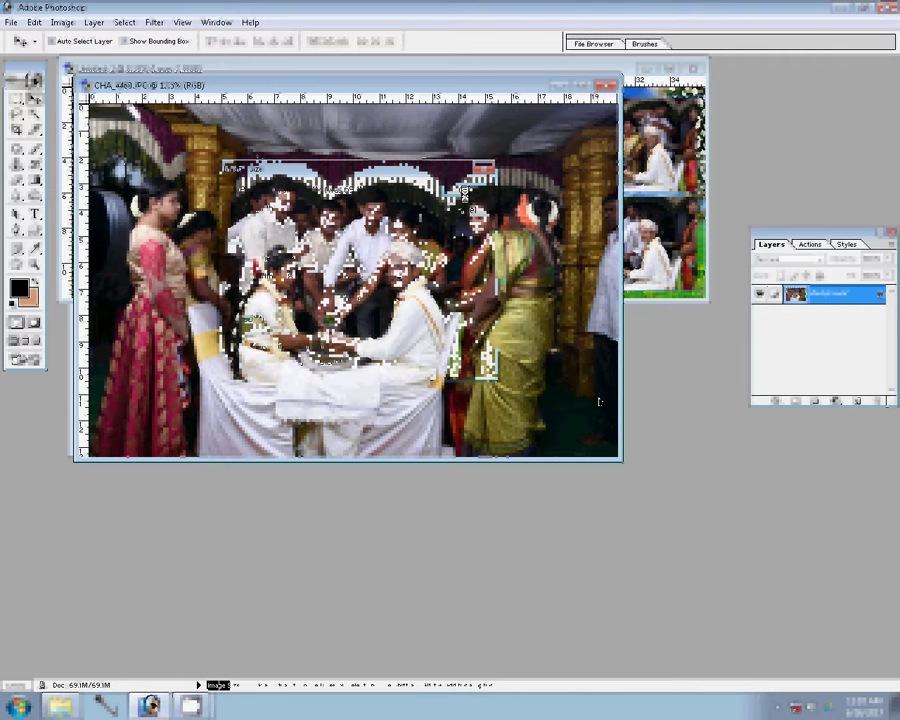
key("ctrl+Tab")
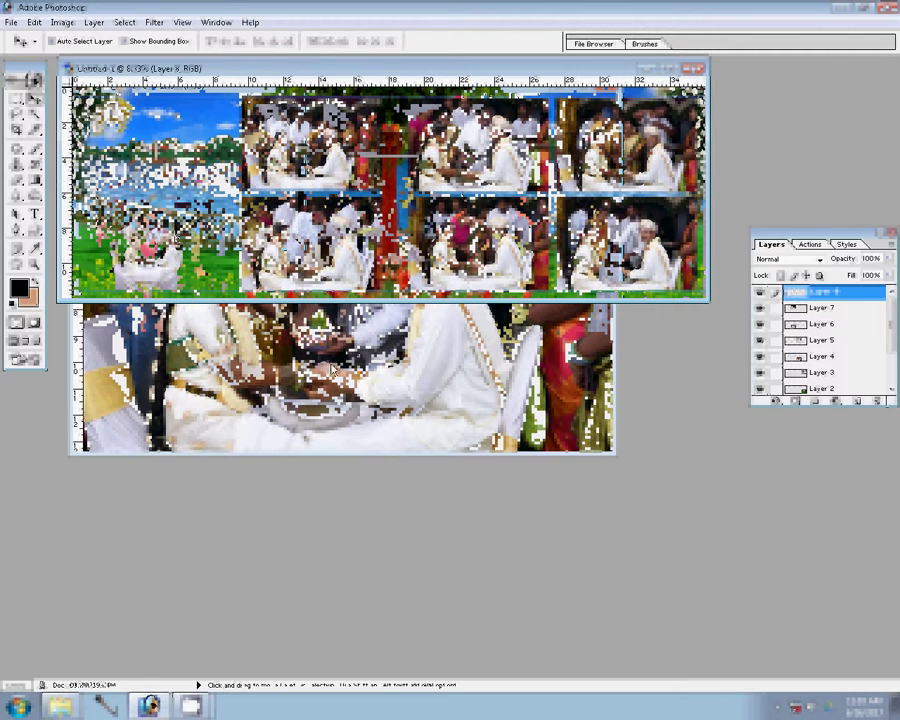
Resize CHA_4469 to 8 inches wide and drop it into the collage's empty top-left slot
left_click(332, 368)
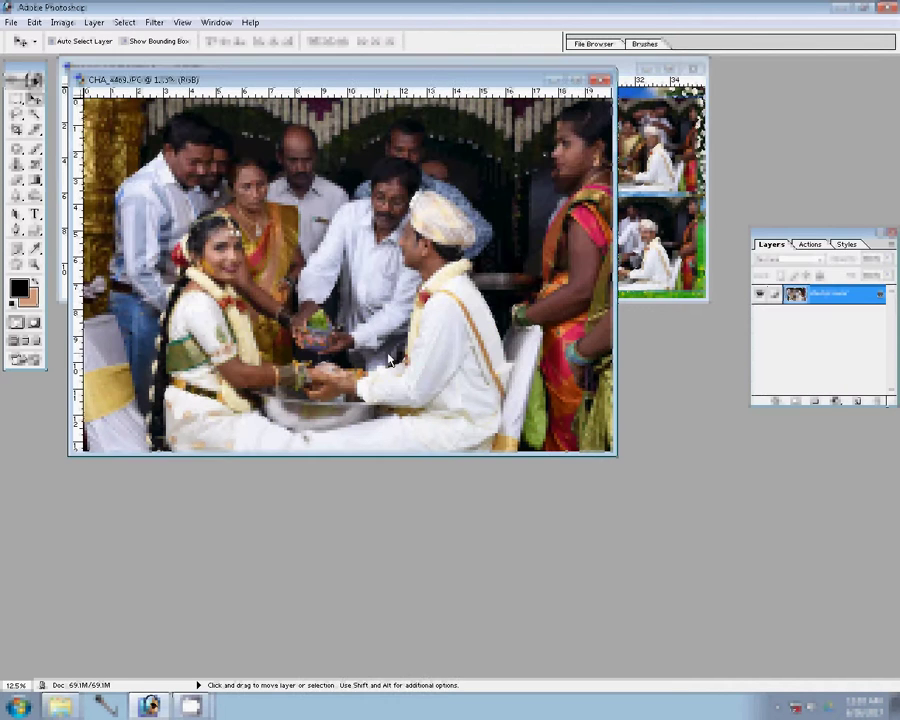
key("ctrl+alt+i")
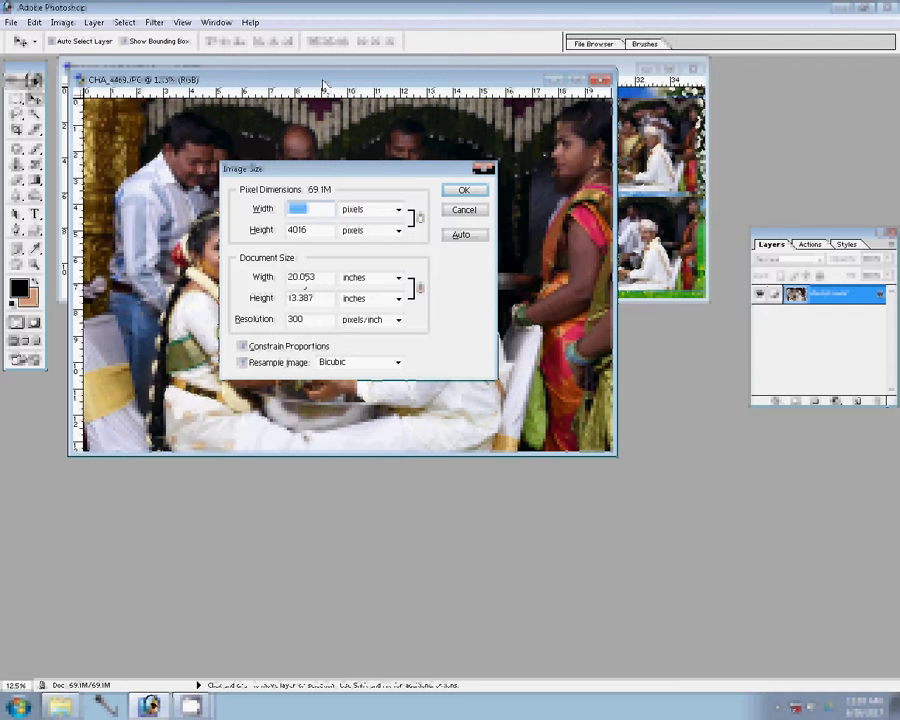
left_click(292, 278)
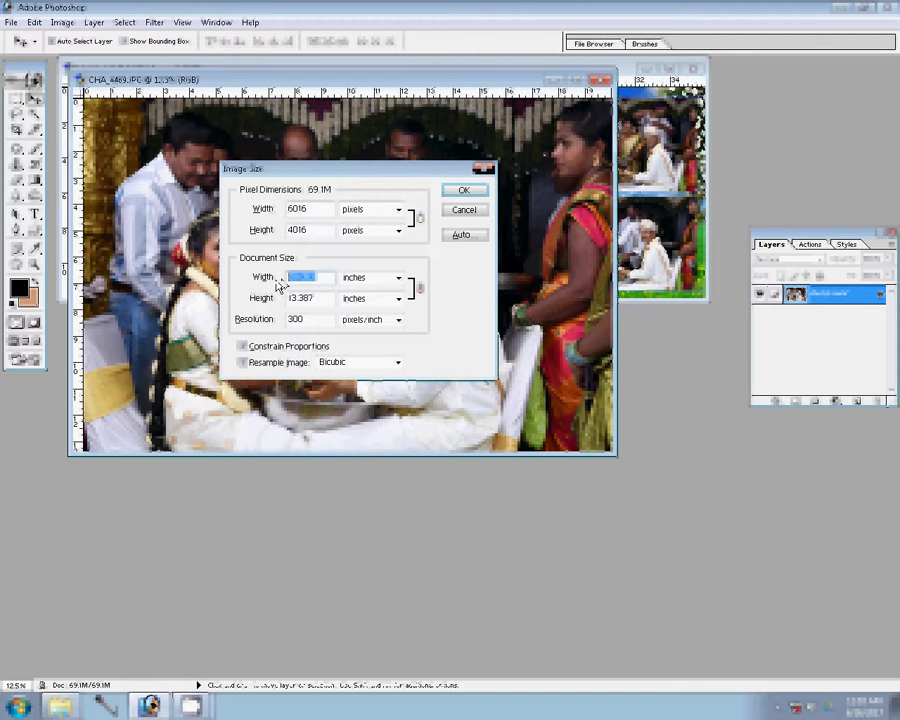
type("8")
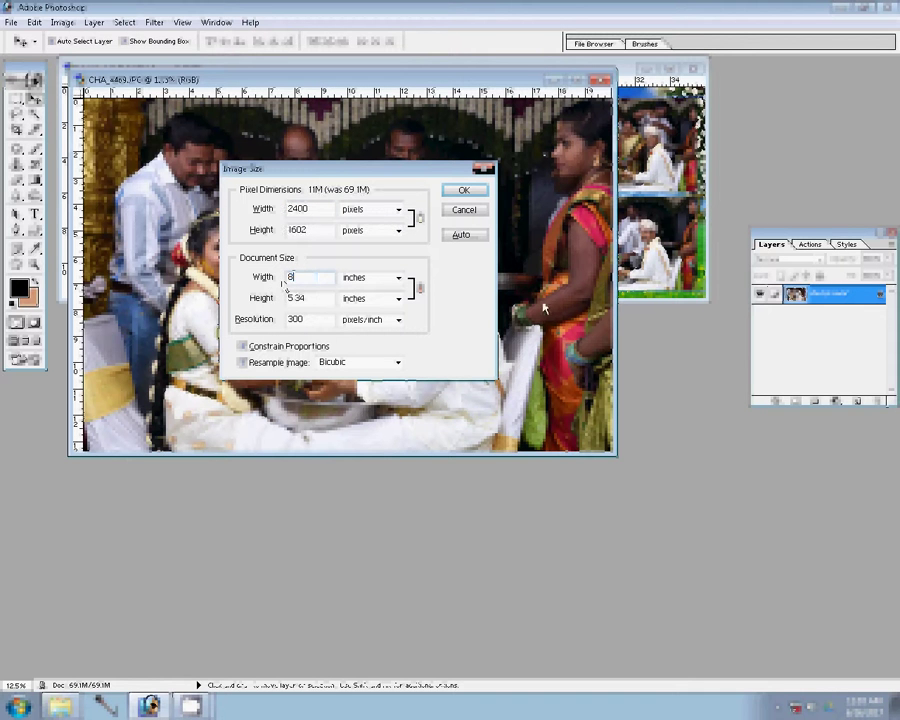
left_click(476, 193)
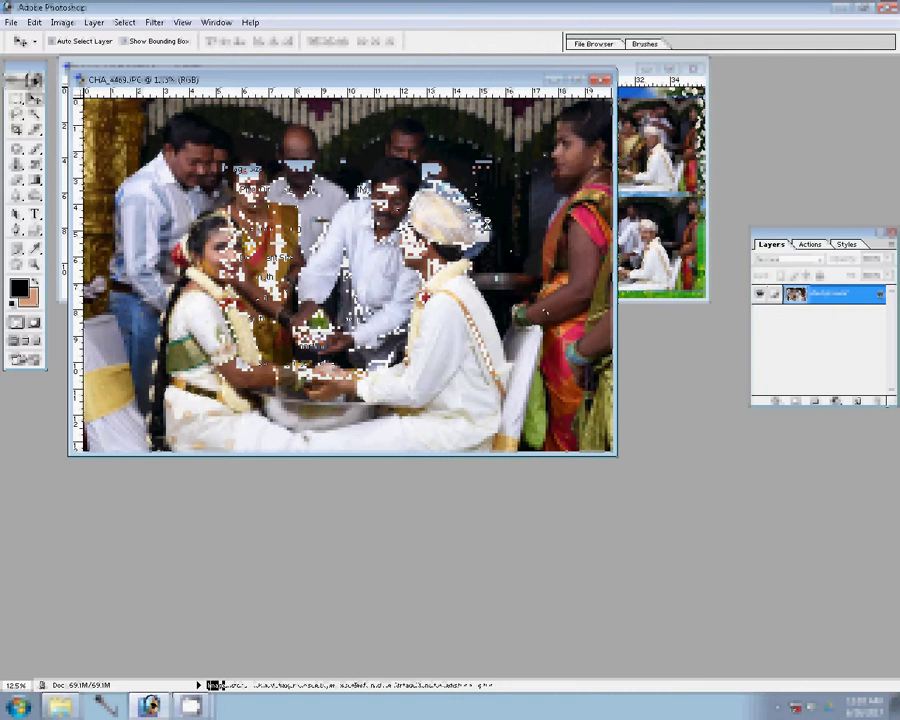
left_click_drag(75, 91, 297, 240)
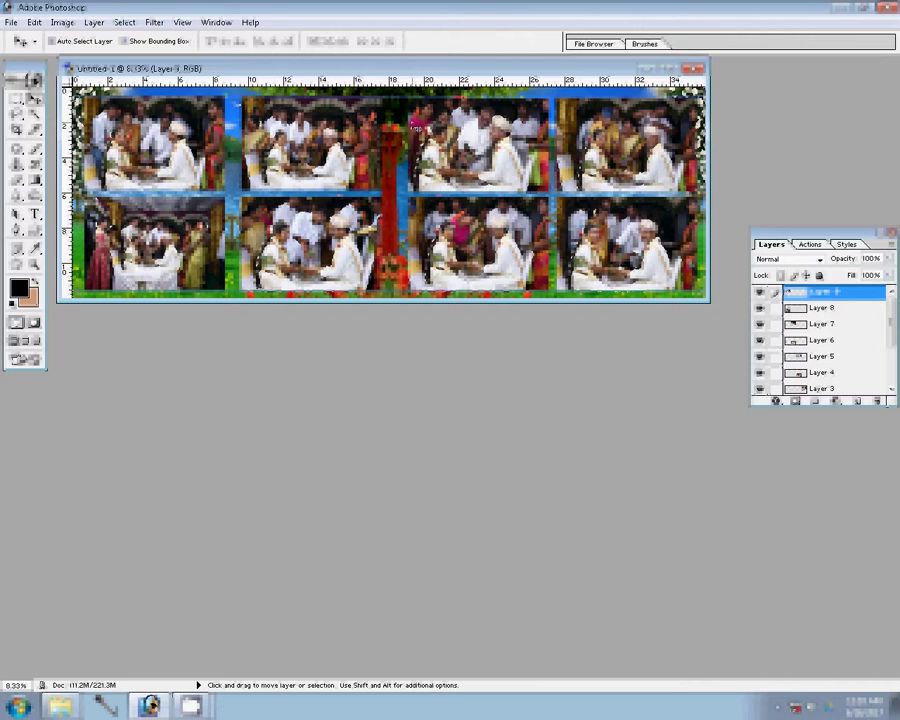
Close the CHA_4469, CHA_4460 and CHA_4462 photo files without saving changes
left_click_drag(200, 68, 200, 291)
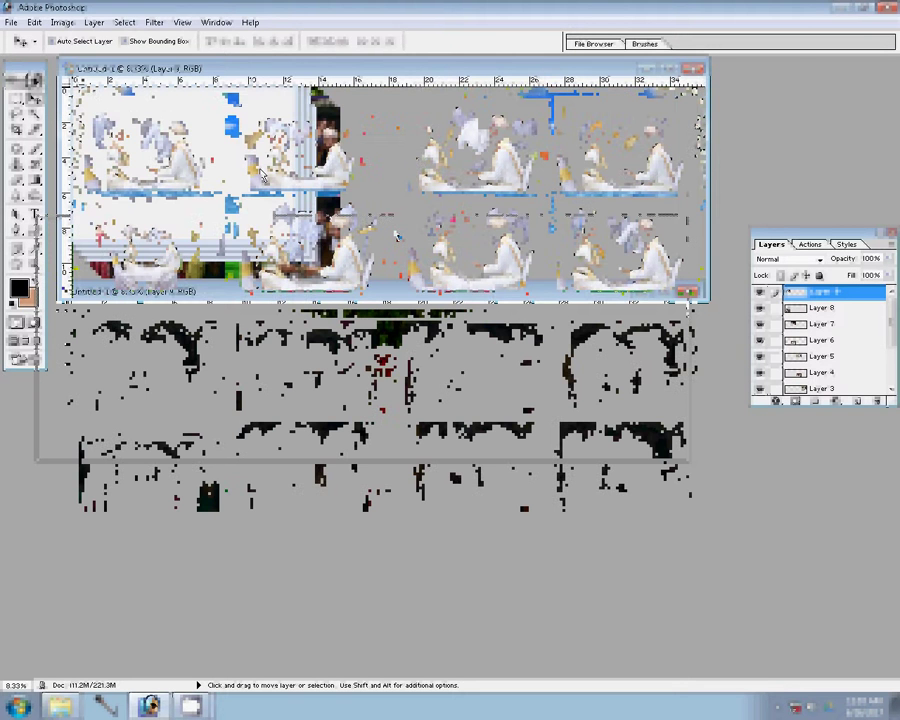
left_click(281, 80)
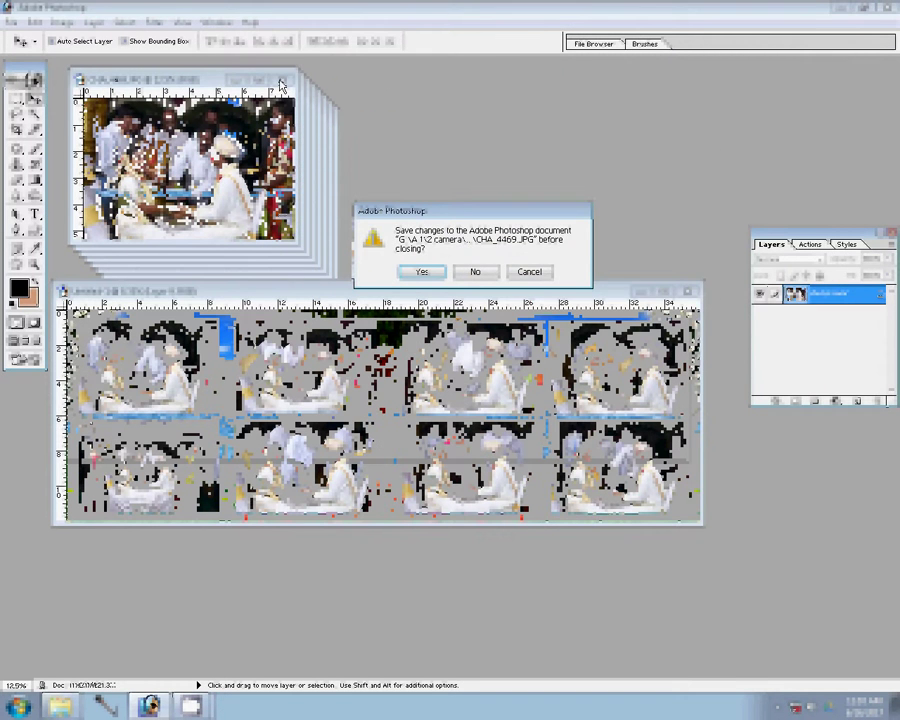
key("n")
key("ctrl+w")
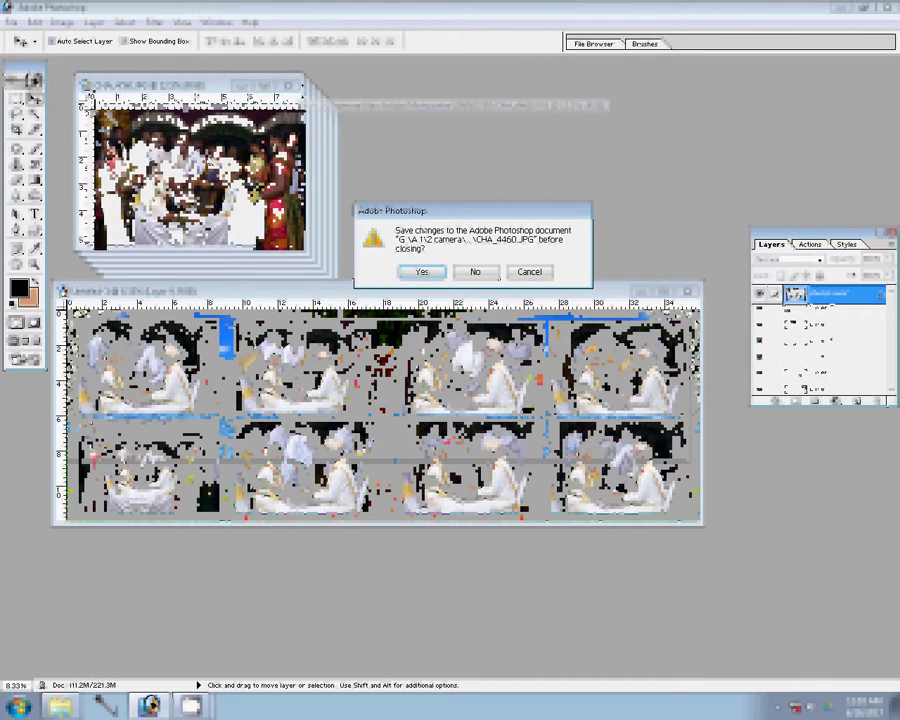
key("n")
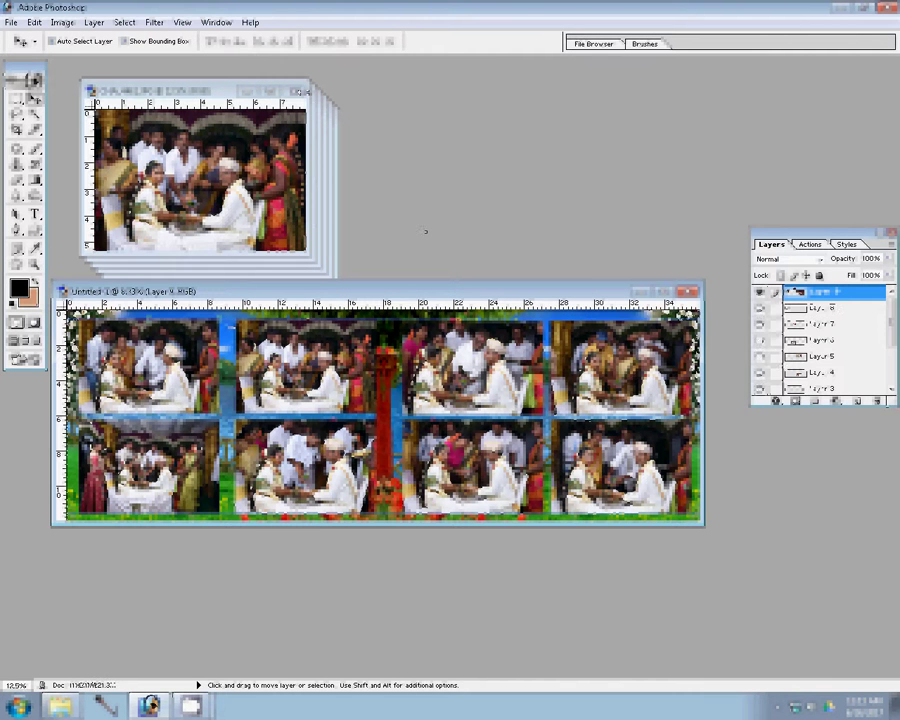
left_click(320, 104)
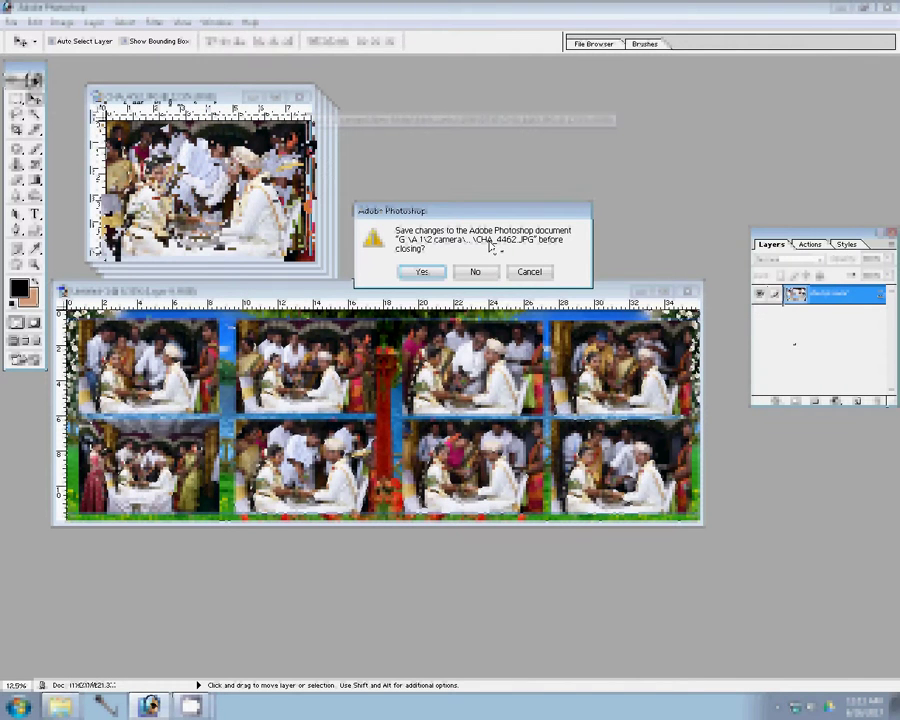
left_click(476, 271)
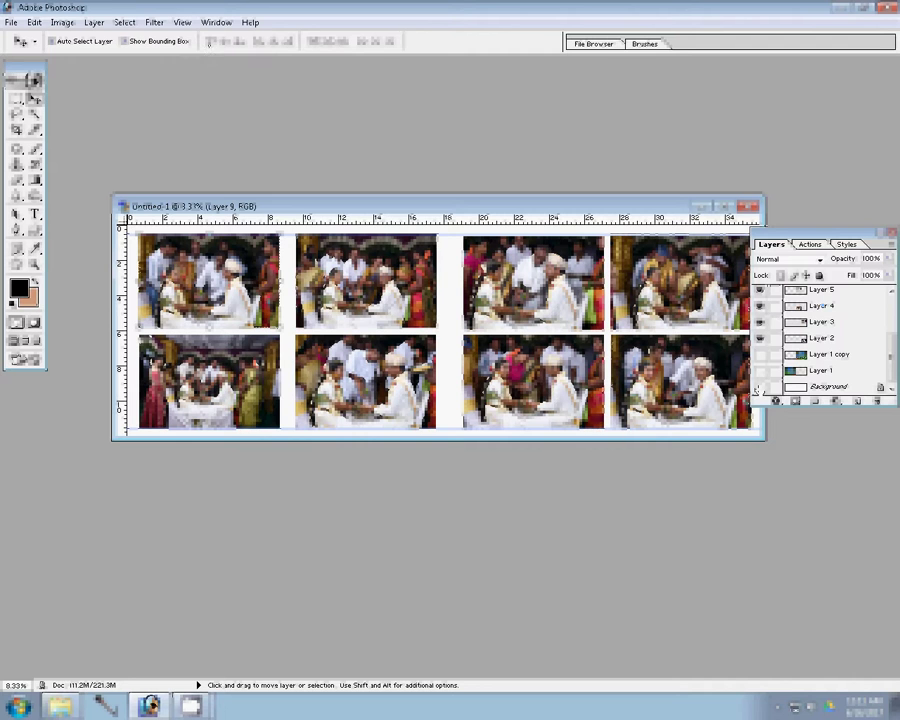
Hide the Background, merge the eight visible photo layers into Layer 4, and add a Stroke style
left_click(760, 386)
left_click(820, 305)
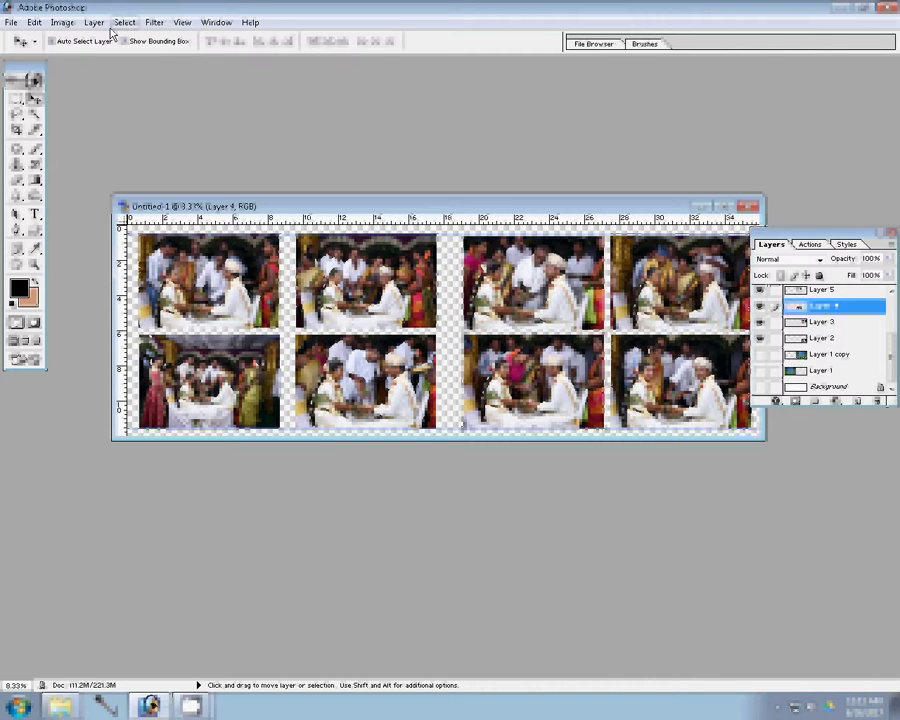
left_click(94, 22)
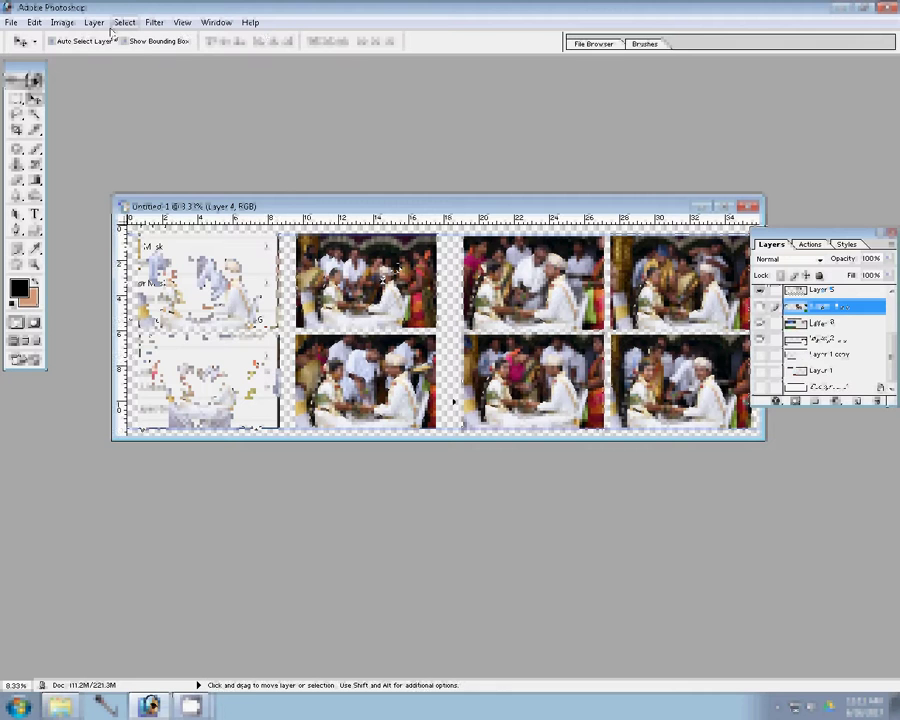
left_click(821, 401)
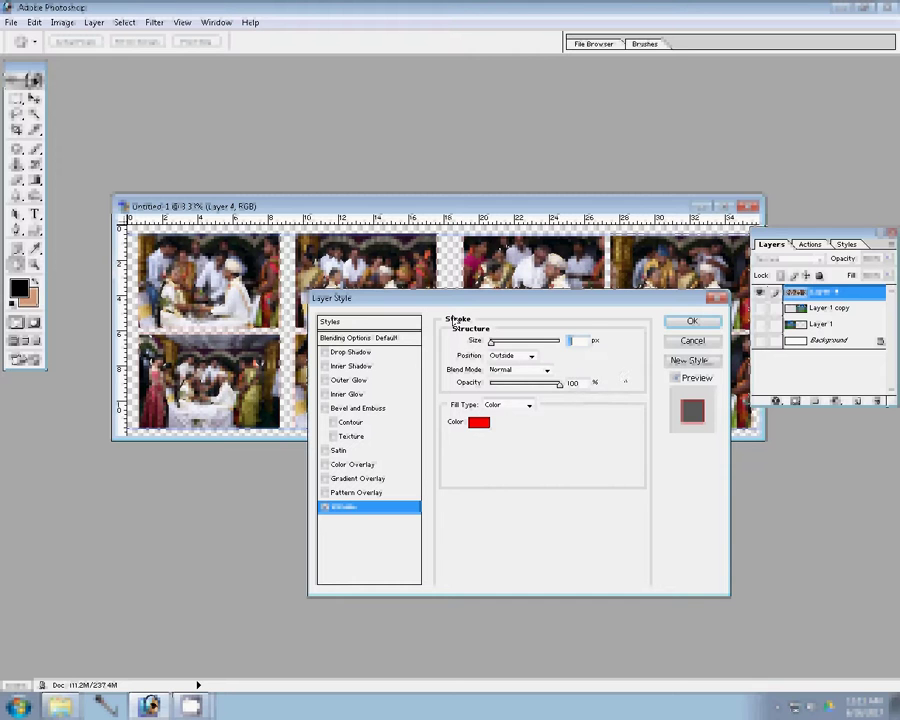
Give Layer 4 a 22 px outside stroke in a new border colour
type("5")
type("22")
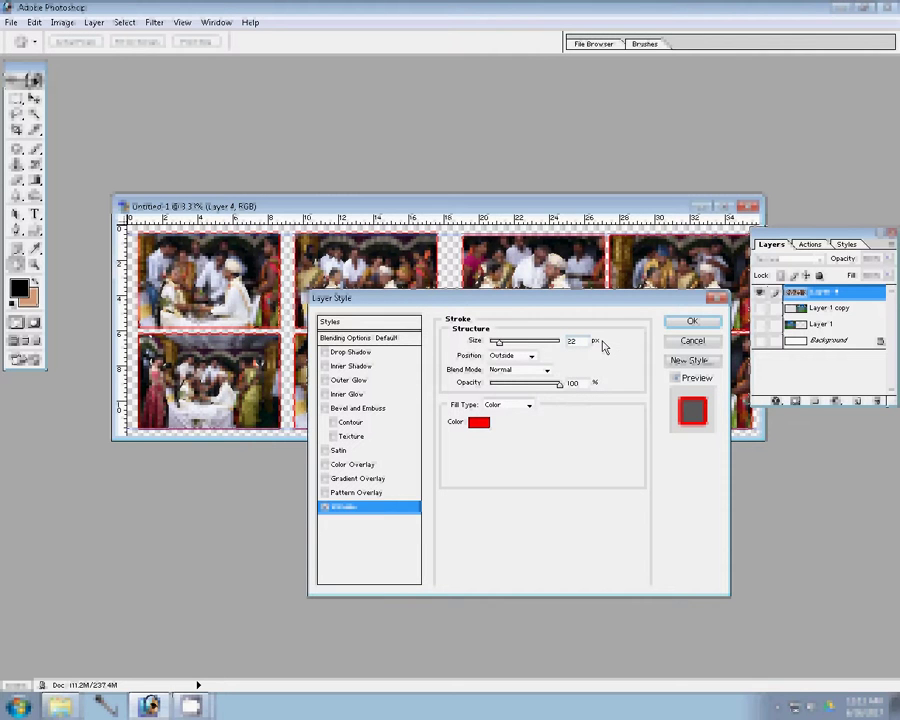
left_click(486, 422)
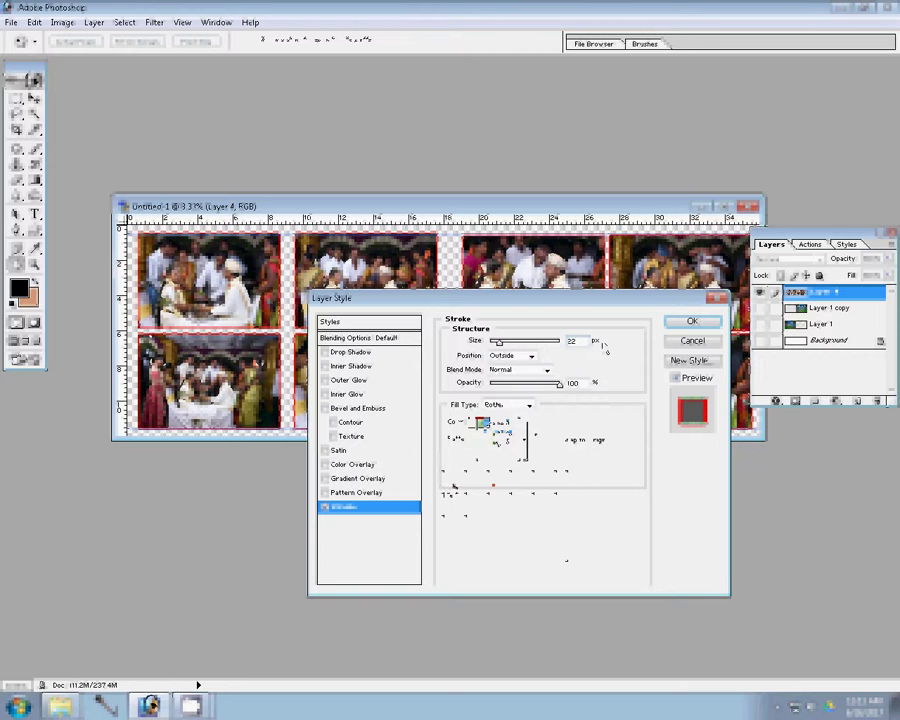
key("Return")
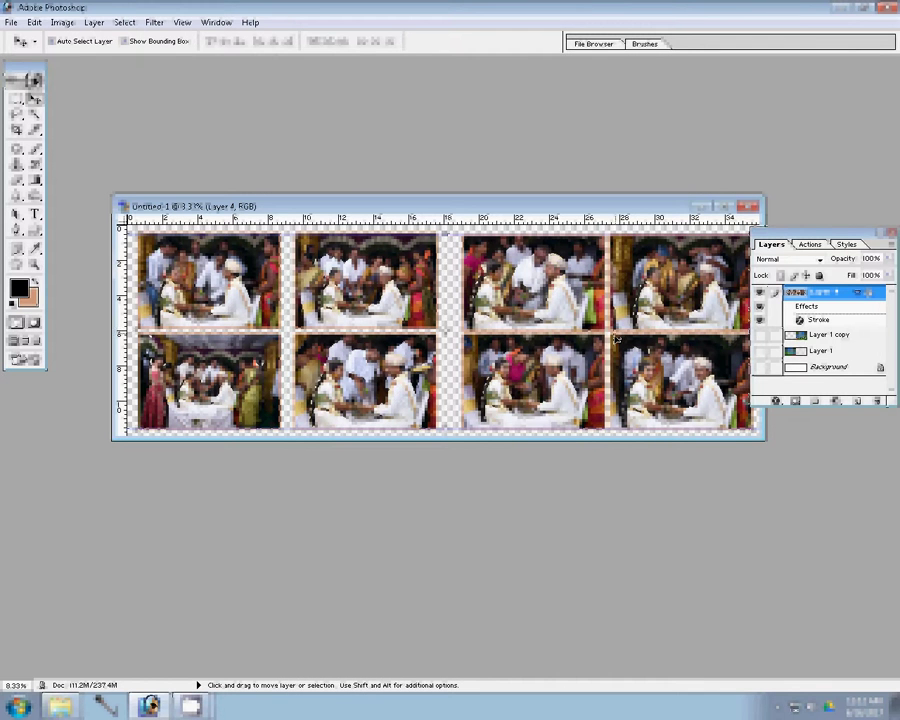
Show Layer 1 copy, Layer 1 and Background again, then play a recorded action
left_click_drag(762, 335, 762, 364)
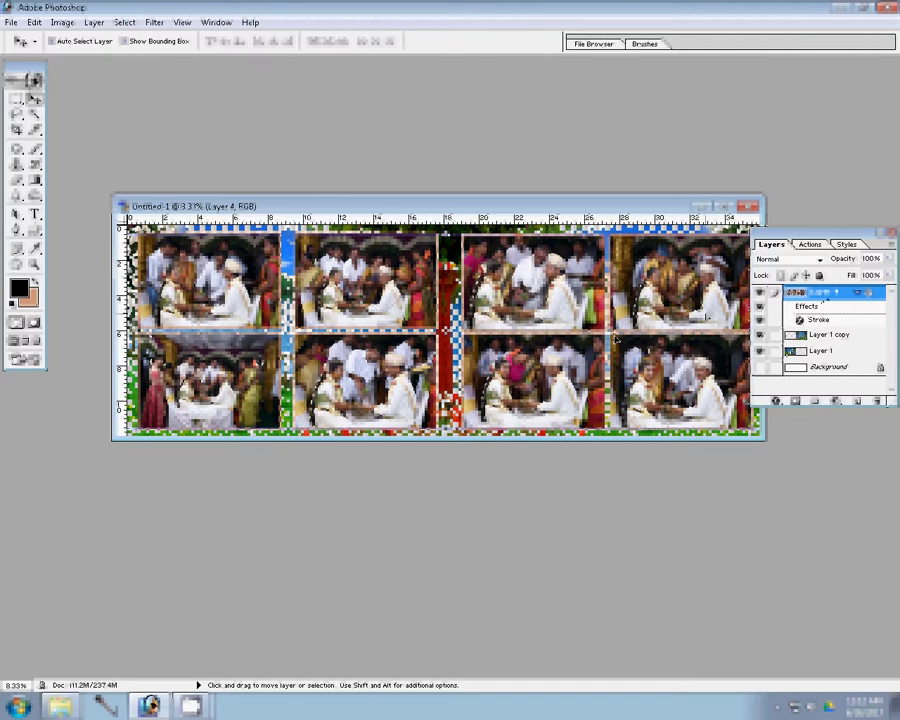
left_click(810, 245)
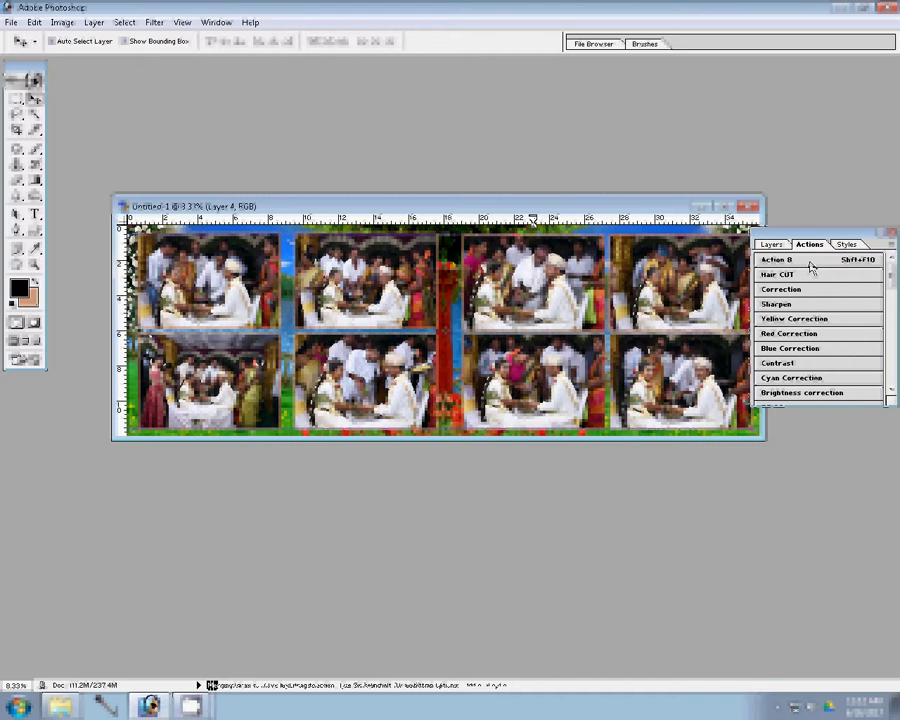
left_click(811, 266)
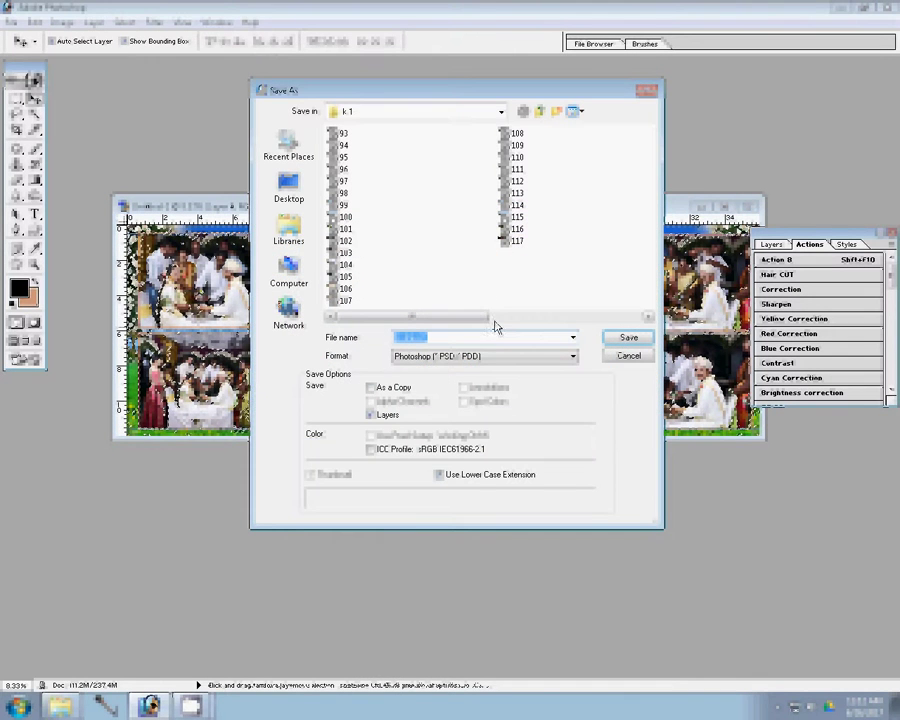
Save the collage as layered PSD file '118' in the k 1 folder
type("118")
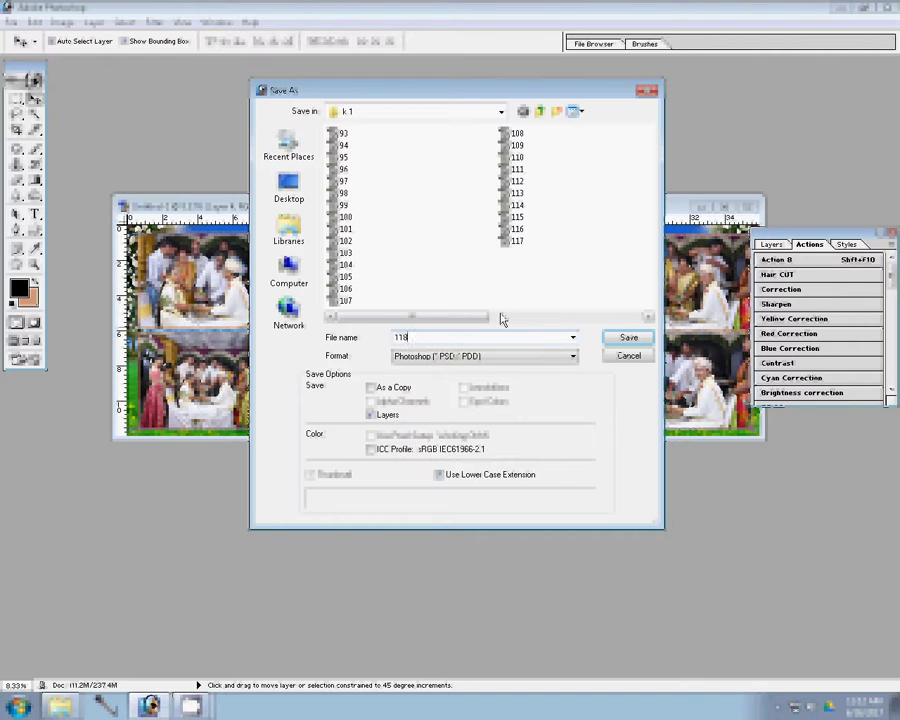
left_click(628, 338)
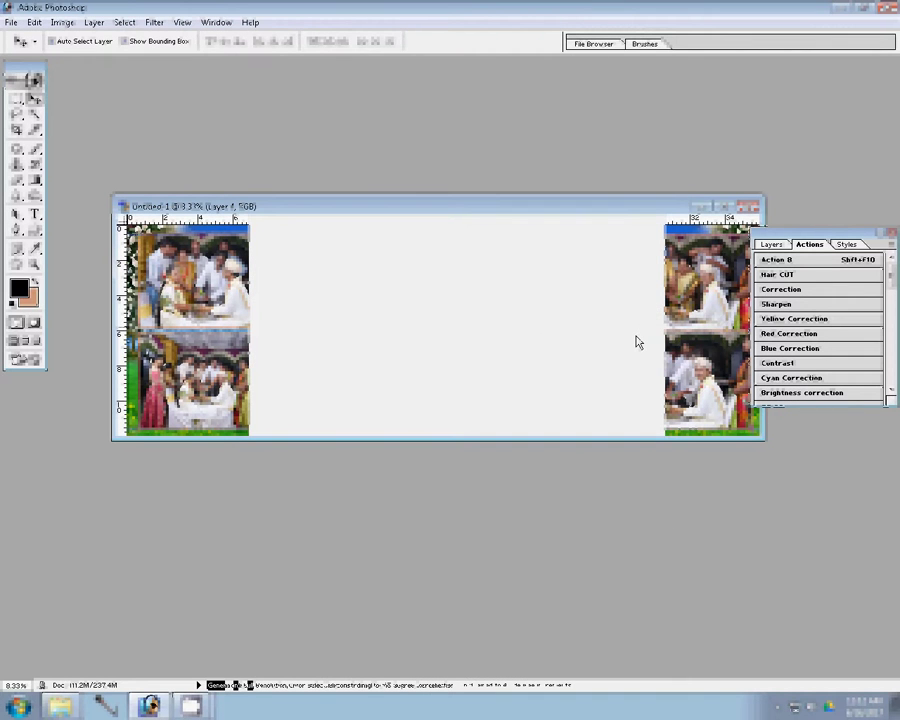